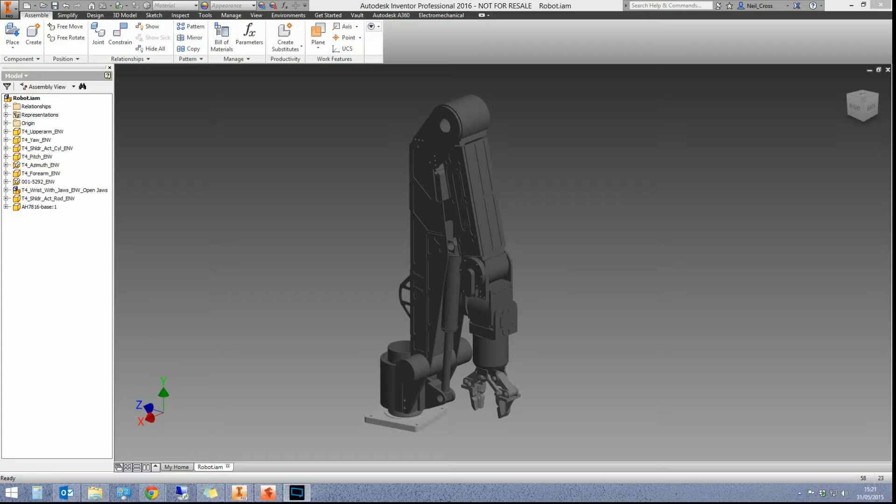
# Step: Open a new Google Chrome window, search Google Images for "autodesk showcase" to view example renderings, and close the browser
pyautogui.rightClick(152, 493)
pyautogui.click(144, 447)
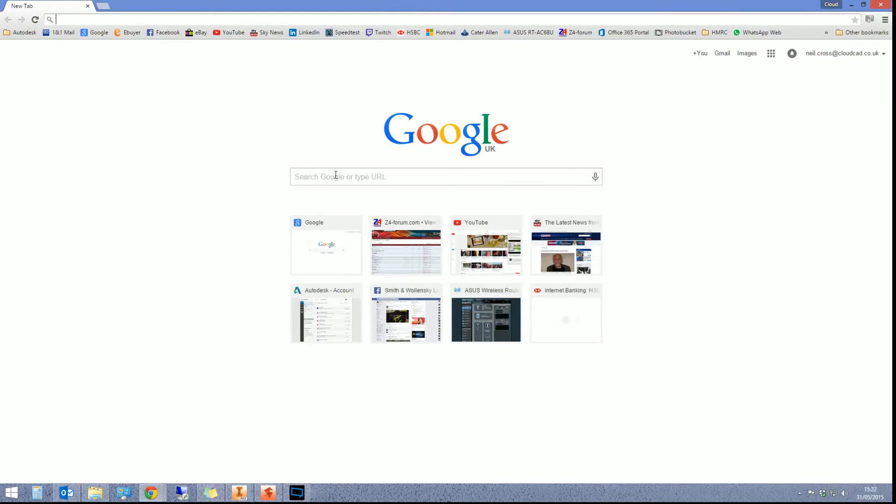
pyautogui.click(336, 173)
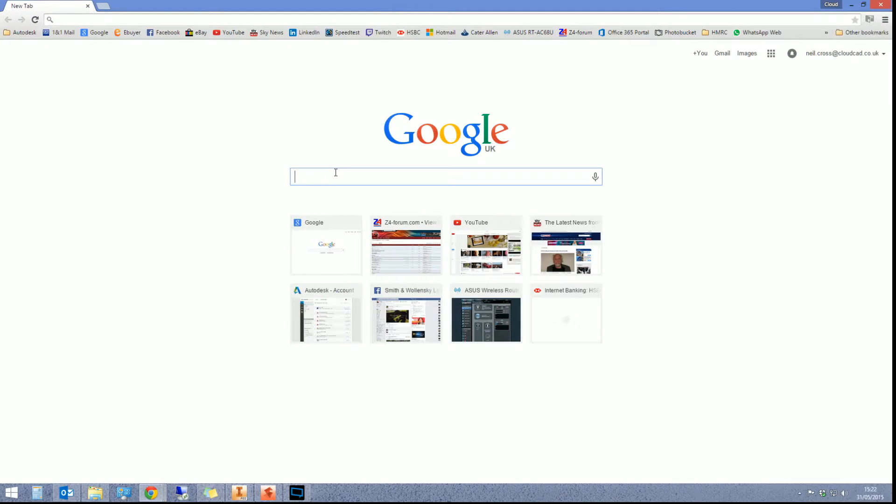
pyautogui.write('autop')
pyautogui.press('BackSpace')
pyautogui.write('desk showcase')
pyautogui.press('Return')
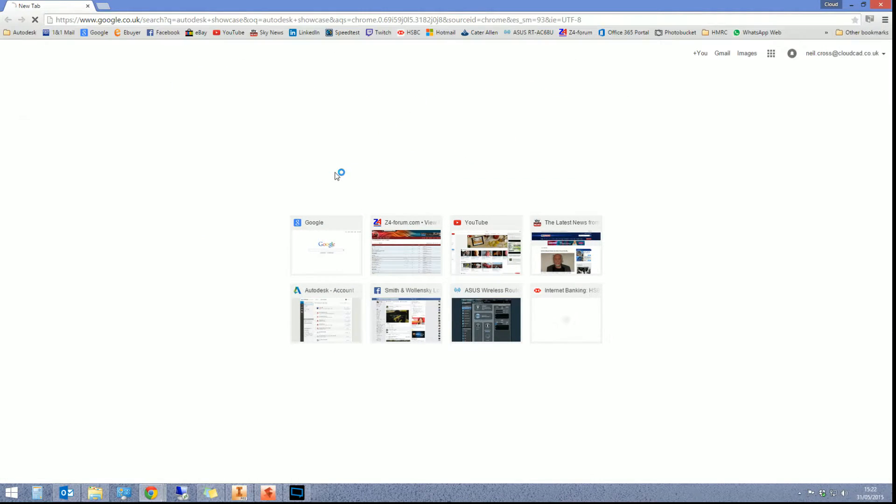
pyautogui.click(134, 80)
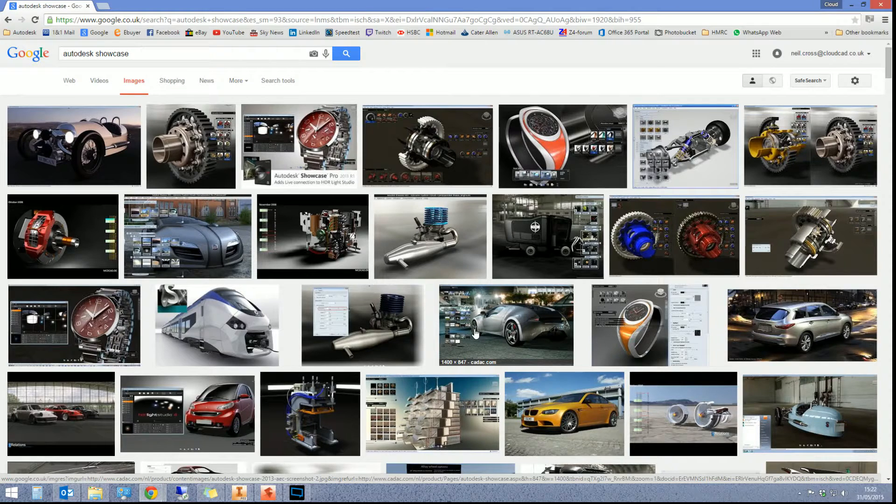
pyautogui.click(881, 6)
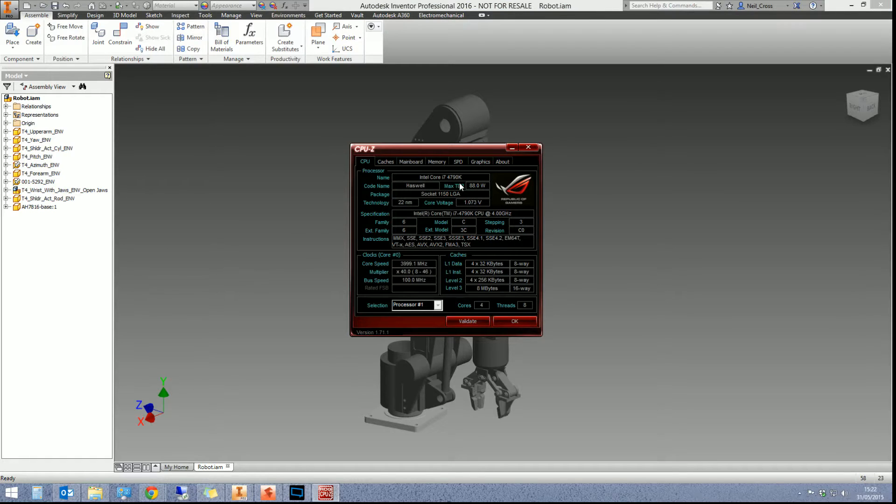
# Step: Review the computer's graphics and memory specifications in CPU-Z, and close it
pyautogui.click(477, 163)
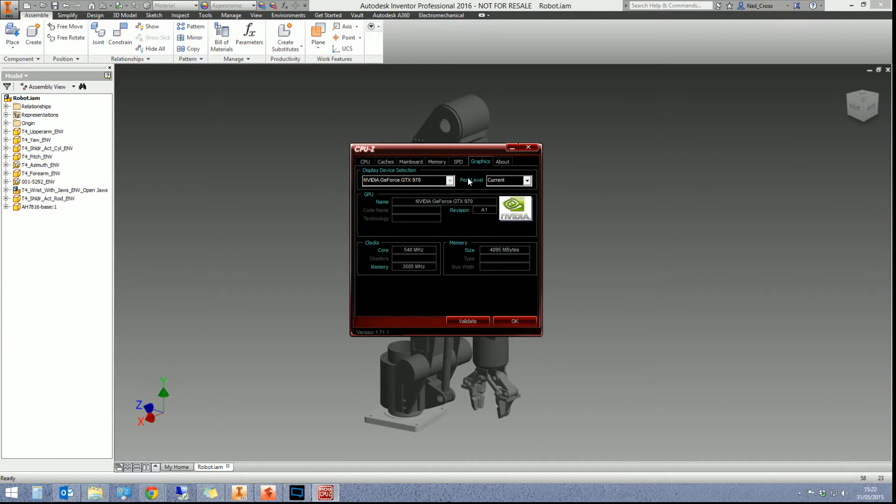
pyautogui.click(432, 162)
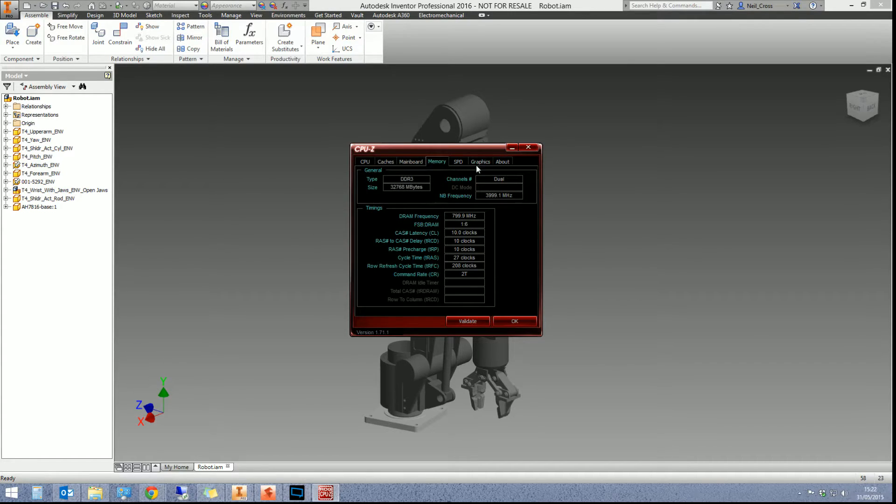
pyautogui.click(528, 148)
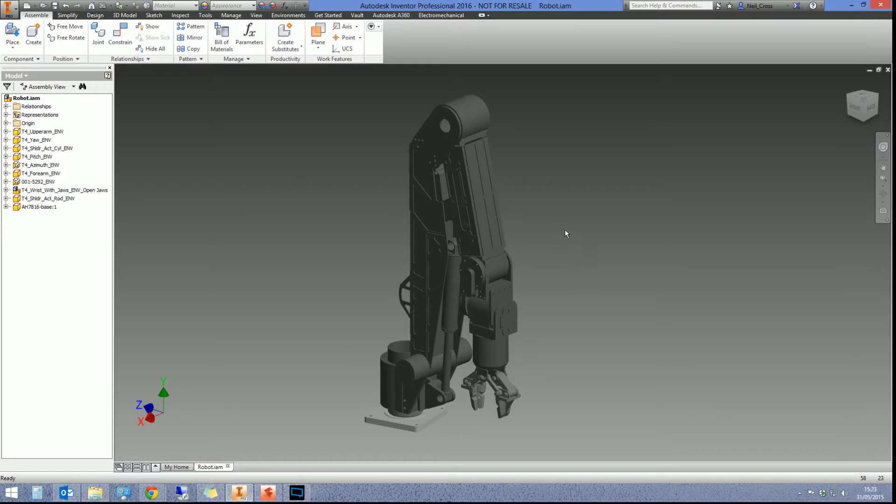
pyautogui.keyDown('shift'); pyautogui.moveTo(517, 292); pyautogui.dragTo(492, 334, button='middle'); pyautogui.keyUp('shift')
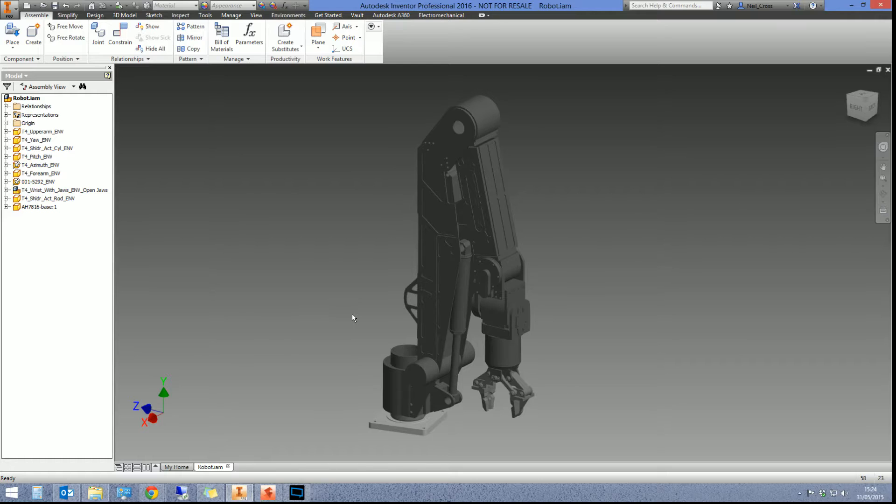
pyautogui.press('F4')
pyautogui.moveTo(396, 291); pyautogui.dragTo(404, 314)
pyautogui.press('Escape')
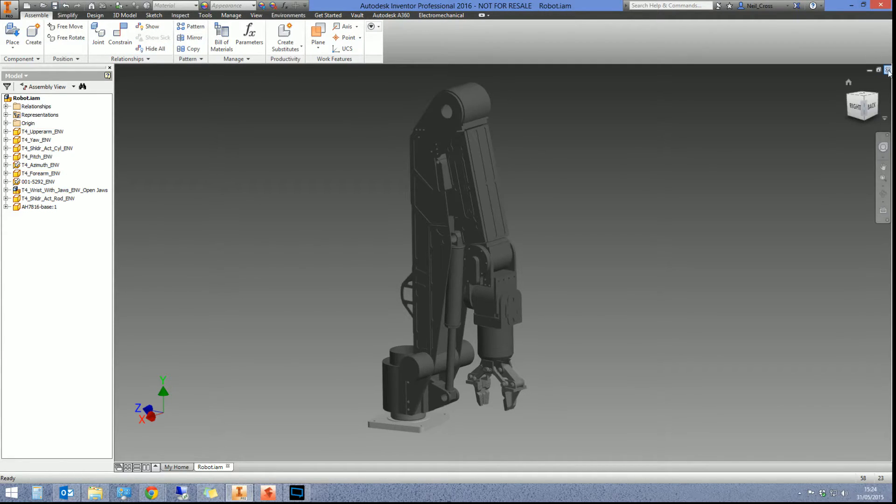
# Step: Leave the Inventor assembly, switch to Autodesk Showcase, and choose Robot.iam from the Workspace folder as the file to import
pyautogui.click(176, 467)
pyautogui.click(269, 493)
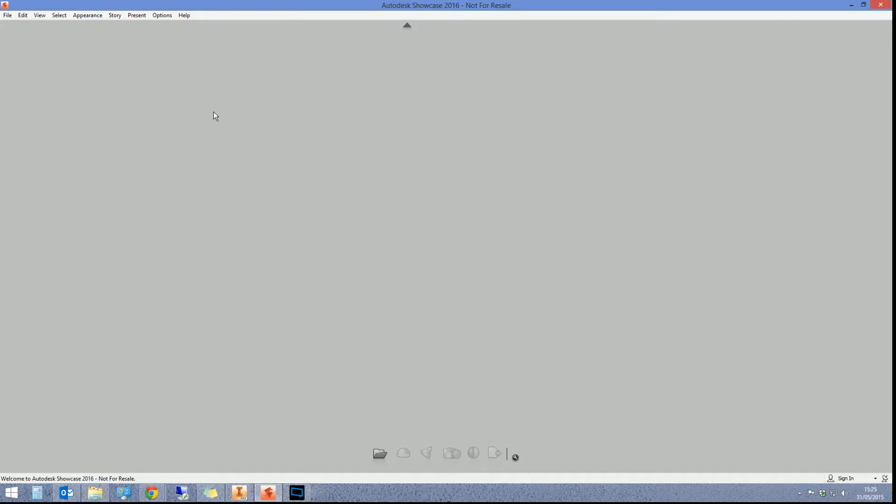
pyautogui.click(7, 15)
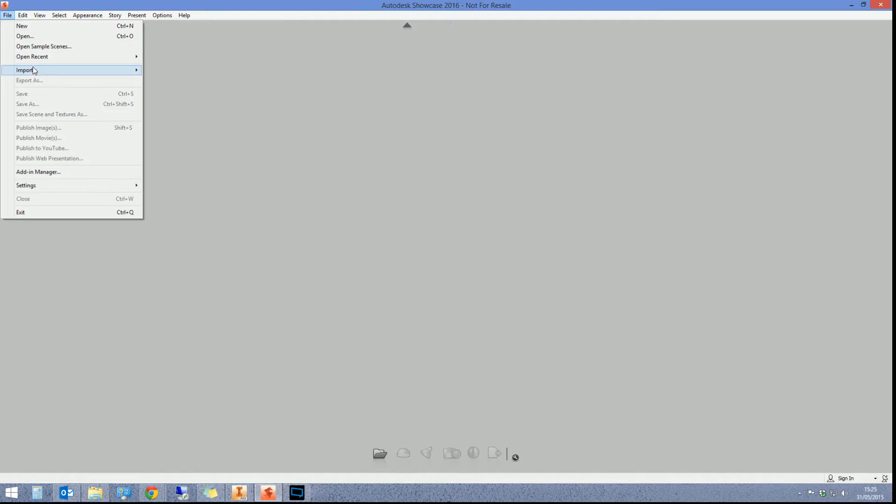
pyautogui.moveTo(38, 73)
pyautogui.click(164, 71)
pyautogui.click(276, 179)
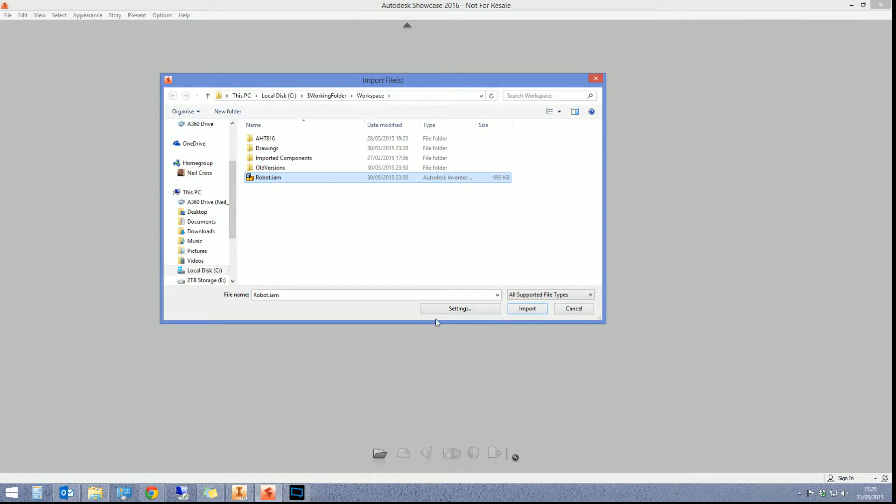
# Step: Set the import's conversion setting to 001-All-Purpose and review the remaining 3D model and scene import settings
pyautogui.click(461, 308)
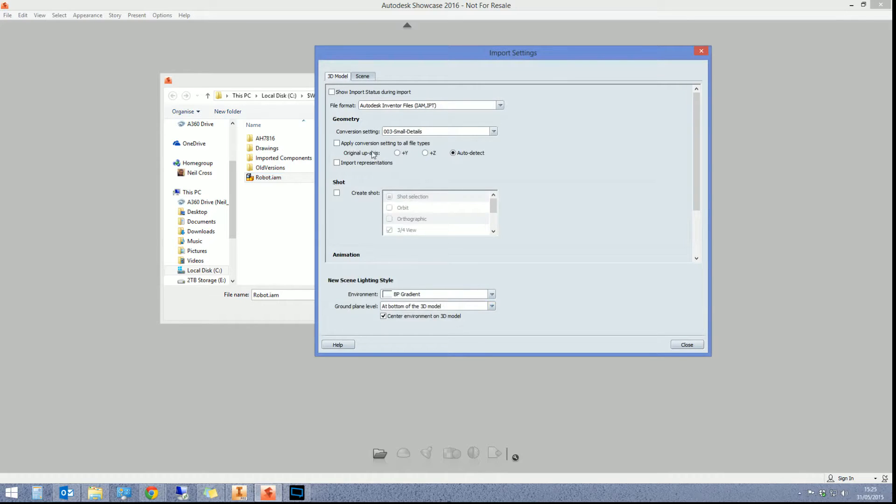
pyautogui.click(402, 132)
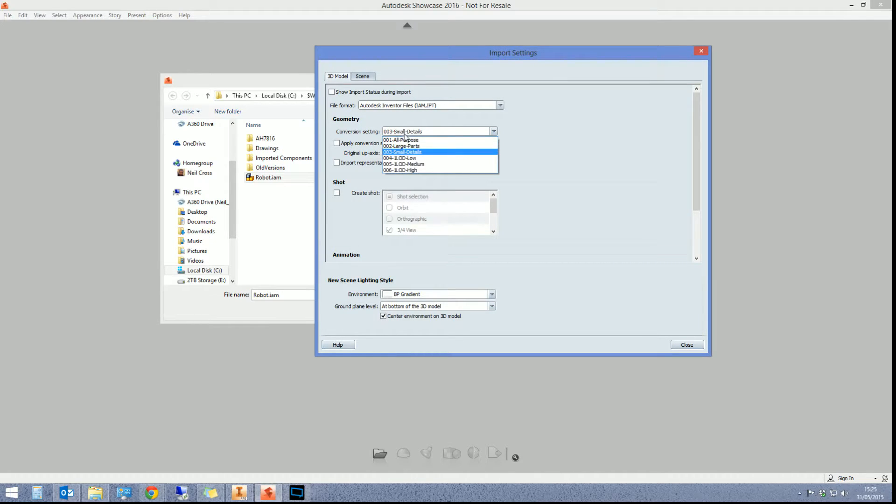
pyautogui.click(403, 138)
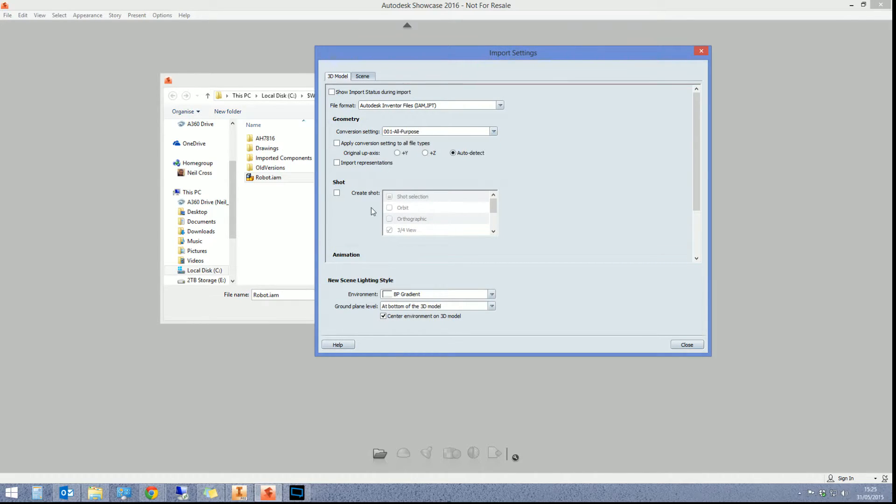
pyautogui.click(416, 133)
pyautogui.click(423, 138)
pyautogui.moveTo(697, 184); pyautogui.dragTo(699, 257)
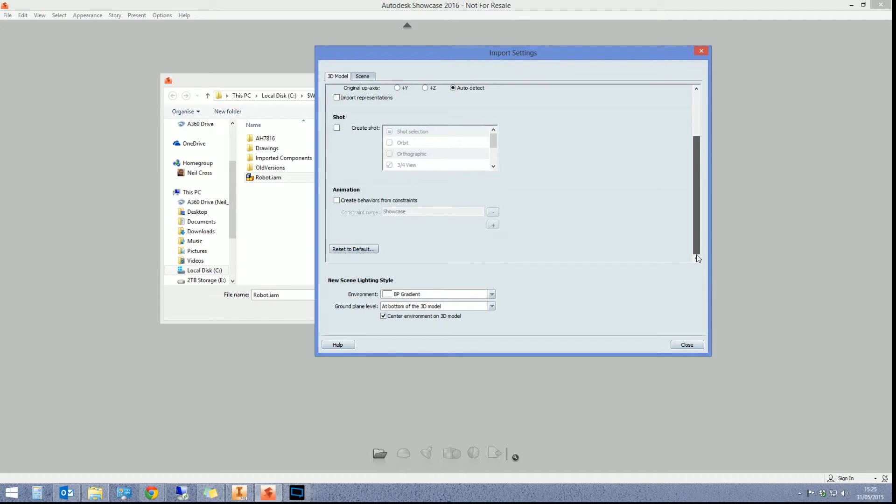
pyautogui.click(363, 78)
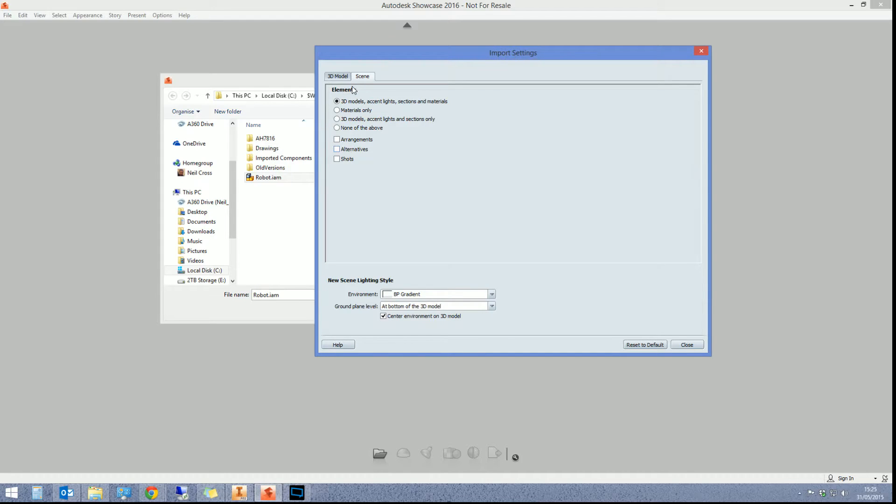
pyautogui.click(338, 76)
pyautogui.click(698, 345)
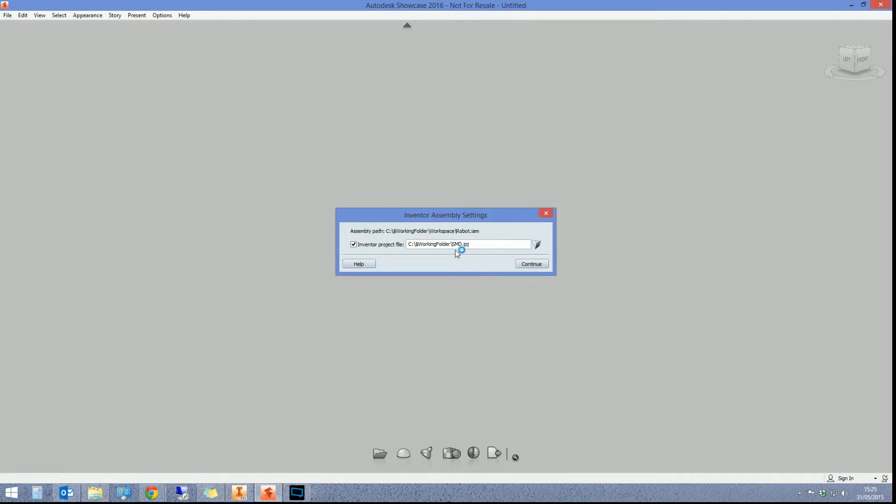
# Step: Import the robot assembly using the Inventor project file C:\$WorkingFolder\SMD.ipj
pyautogui.moveTo(473, 243); pyautogui.dragTo(409, 242)
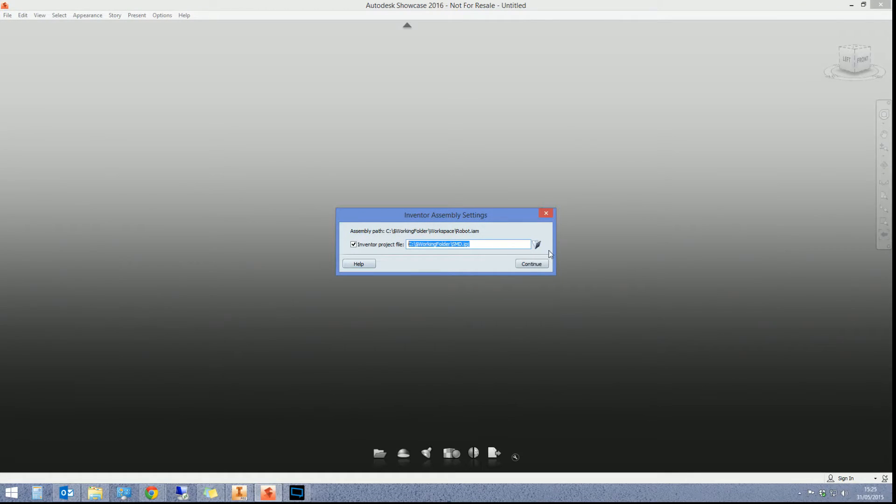
pyautogui.click(481, 244)
pyautogui.click(532, 265)
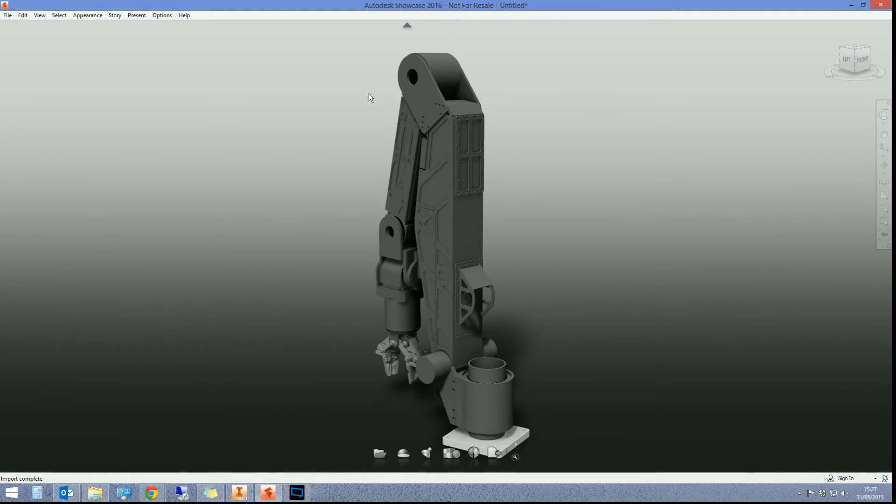
# Step: Check the imported robot's surface orientation by applying the Normals diagnostic visual style and viewing the arm from another side
pyautogui.moveTo(514, 282)
pyautogui.mouseDown()
pyautogui.moveTo(591, 290)
pyautogui.moveTo(260, 316)
pyautogui.mouseUp()
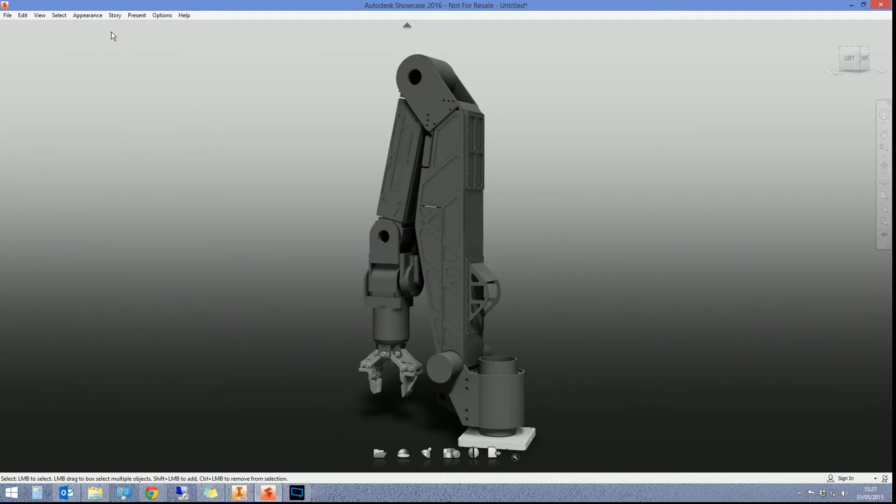
pyautogui.click(86, 16)
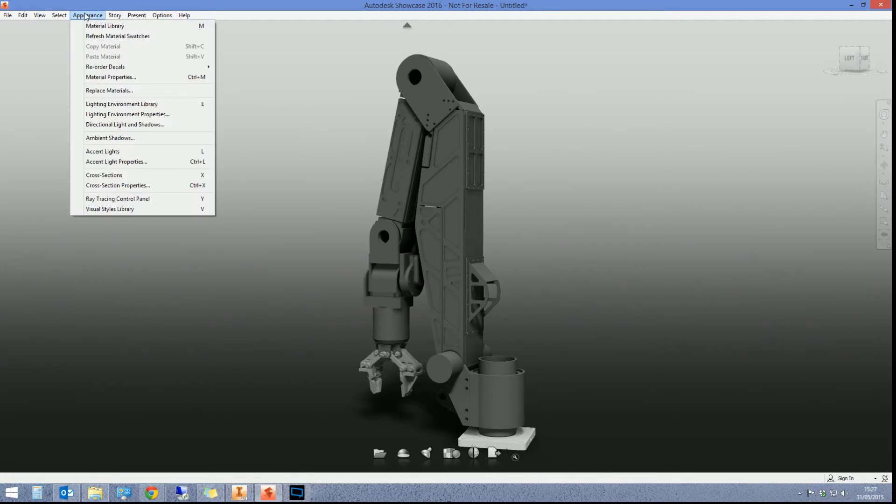
pyautogui.click(118, 210)
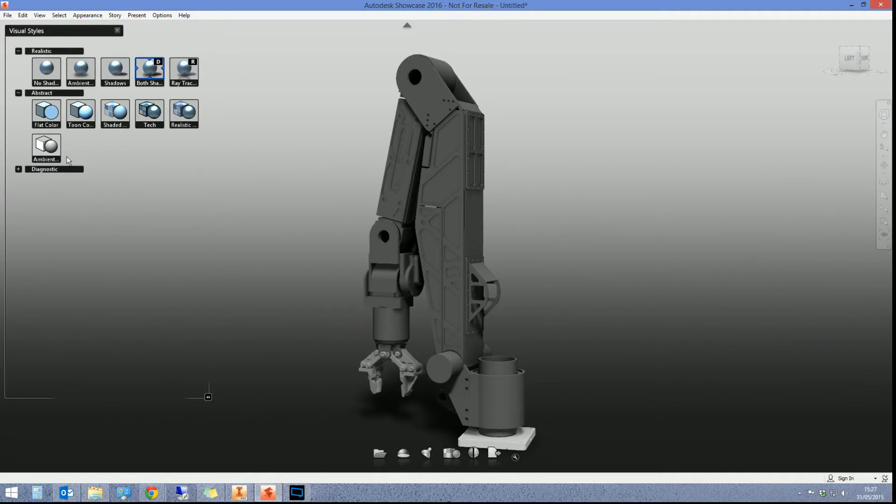
pyautogui.click(19, 169)
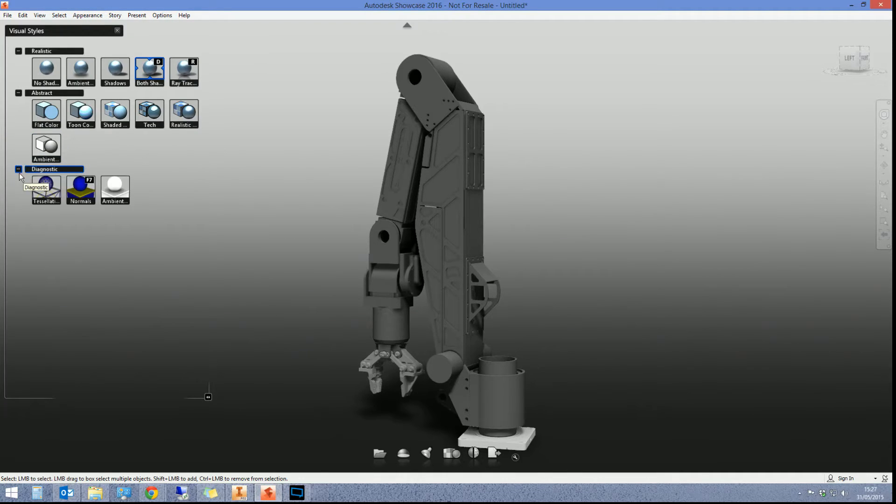
pyautogui.click(88, 195)
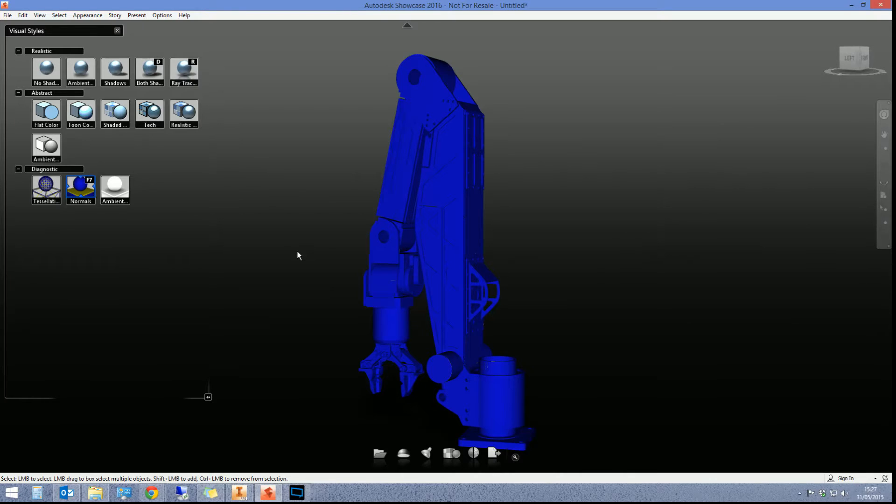
pyautogui.moveTo(343, 222)
pyautogui.keyDown('alt'); pyautogui.mouseDown()
pyautogui.moveTo(490, 286)
pyautogui.moveTo(695, 301)
pyautogui.moveTo(512, 278)
pyautogui.moveTo(326, 233)
pyautogui.mouseUp(); pyautogui.keyUp('alt')
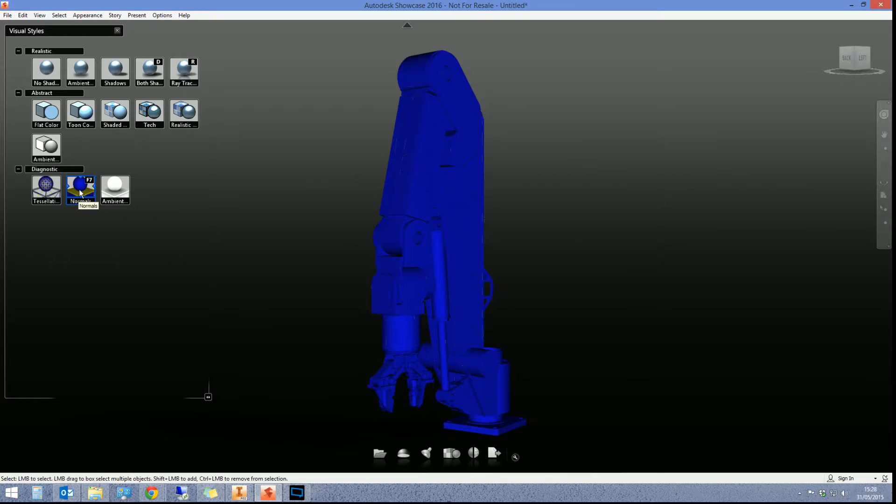
# Step: Return the robot to the realistic visual style with both shadows and close the visual styles library
pyautogui.click(145, 74)
pyautogui.keyDown('alt'); pyautogui.moveTo(380, 239); pyautogui.dragTo(126, 223); pyautogui.keyUp('alt')
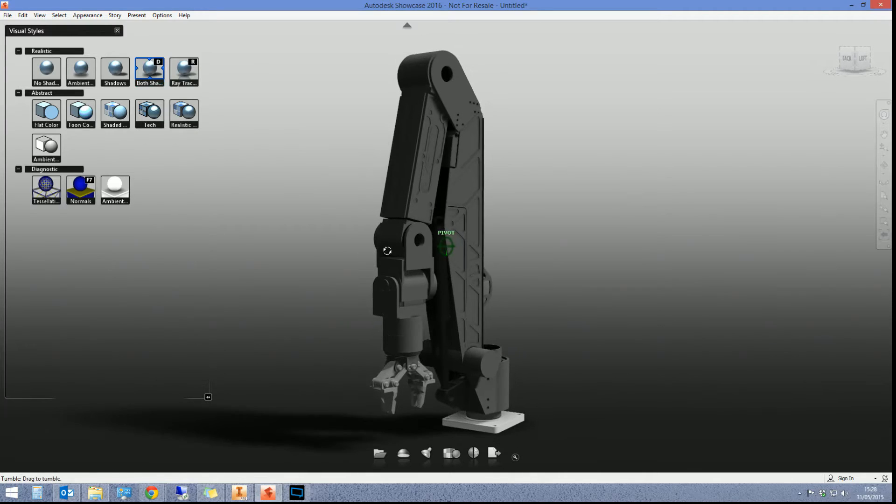
pyautogui.click(117, 30)
# Step: Examine the robot's wrist joint up close from several angles, checking the curved surfaces and edges of the imported geometry
pyautogui.moveTo(369, 245)
pyautogui.keyDown('alt'); pyautogui.mouseDown(button='middle')
pyautogui.moveTo(319, 203)
pyautogui.moveTo(359, 245)
pyautogui.mouseUp(button='middle'); pyautogui.keyUp('alt')
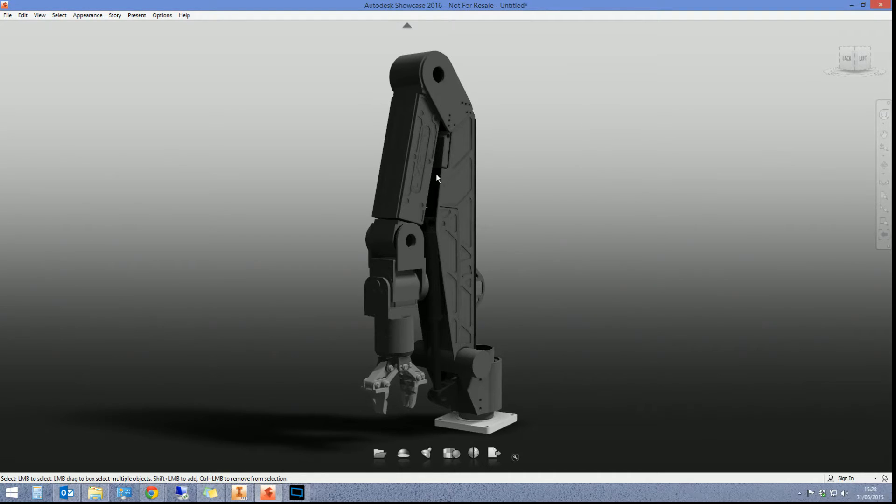
pyautogui.moveTo(394, 361); pyautogui.dragTo(374, 307, button='middle')
pyautogui.scroll(-1, 372, 307)
pyautogui.scroll(6, 369, 300)
pyautogui.scroll(3, 370, 302)
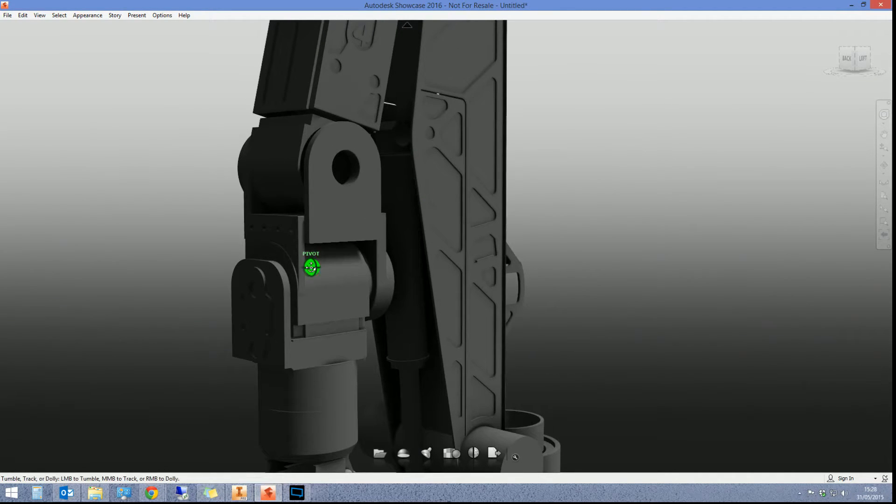
pyautogui.moveTo(365, 267)
pyautogui.keyDown('alt'); pyautogui.mouseDown()
pyautogui.moveTo(218, 268)
pyautogui.moveTo(124, 282)
pyautogui.mouseUp(); pyautogui.keyUp('alt')
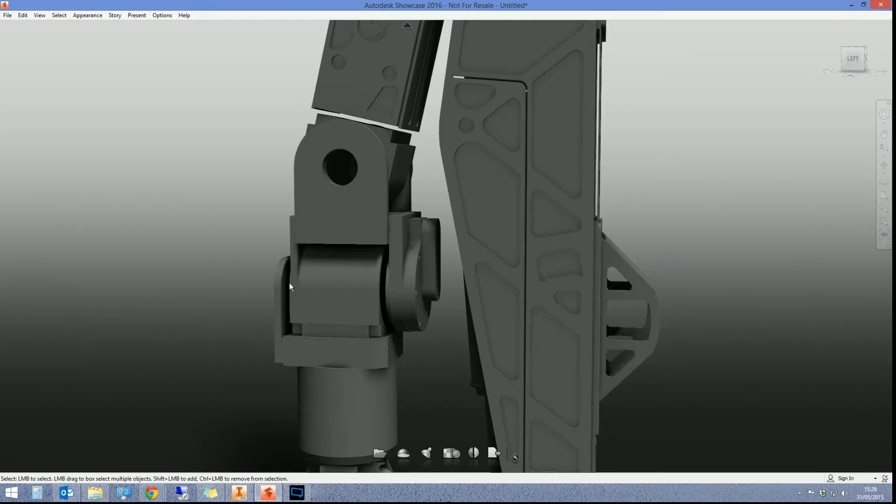
pyautogui.scroll(1, 290, 284)
pyautogui.scroll(2, 286, 289)
pyautogui.scroll(3, 285, 290)
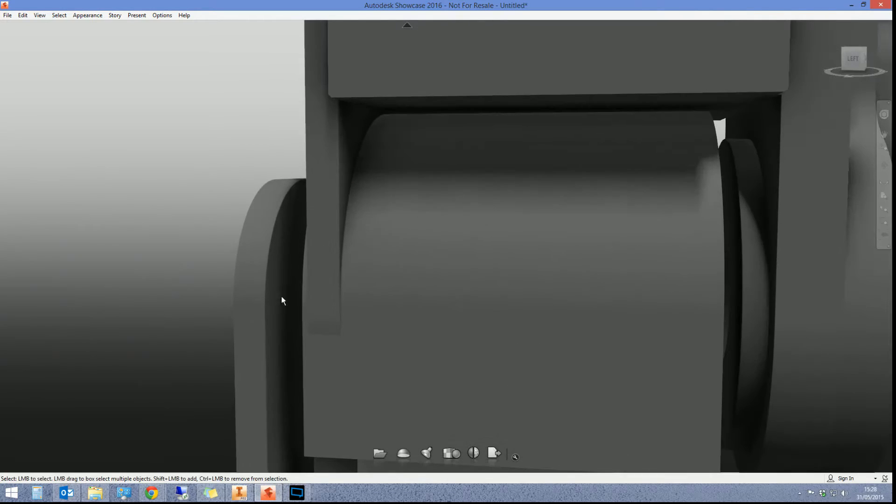
pyautogui.moveTo(304, 225)
pyautogui.keyDown('alt'); pyautogui.mouseDown()
pyautogui.moveTo(292, 260)
pyautogui.moveTo(399, 261)
pyautogui.moveTo(296, 213)
pyautogui.mouseUp(); pyautogui.keyUp('alt')
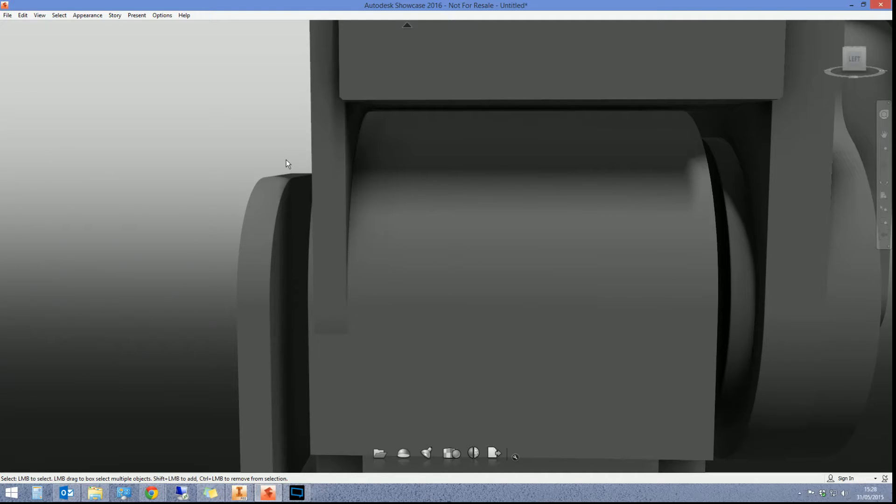
pyautogui.moveTo(329, 231)
pyautogui.keyDown('alt'); pyautogui.mouseDown()
pyautogui.moveTo(386, 230)
pyautogui.moveTo(393, 254)
pyautogui.mouseUp(); pyautogui.keyUp('alt')
pyautogui.keyDown('alt'); pyautogui.moveTo(330, 246); pyautogui.dragTo(323, 236); pyautogui.keyUp('alt')
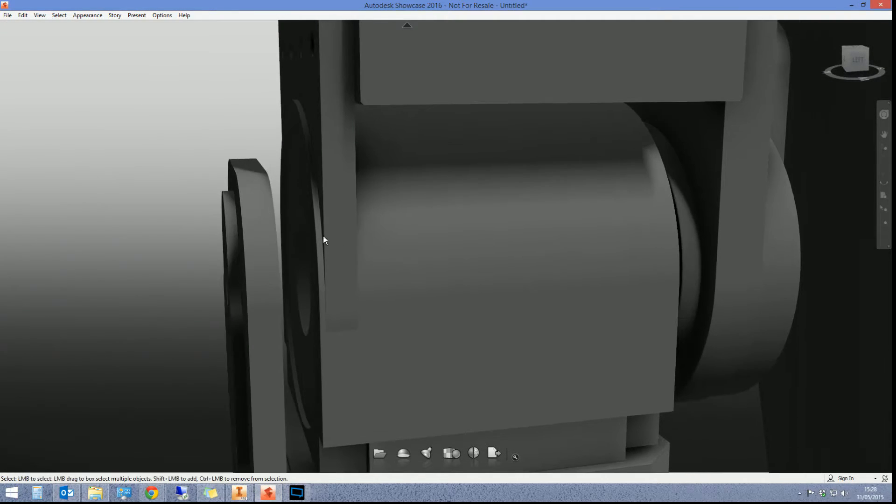
pyautogui.keyDown('alt'); pyautogui.moveTo(418, 232); pyautogui.dragTo(337, 242); pyautogui.keyUp('alt')
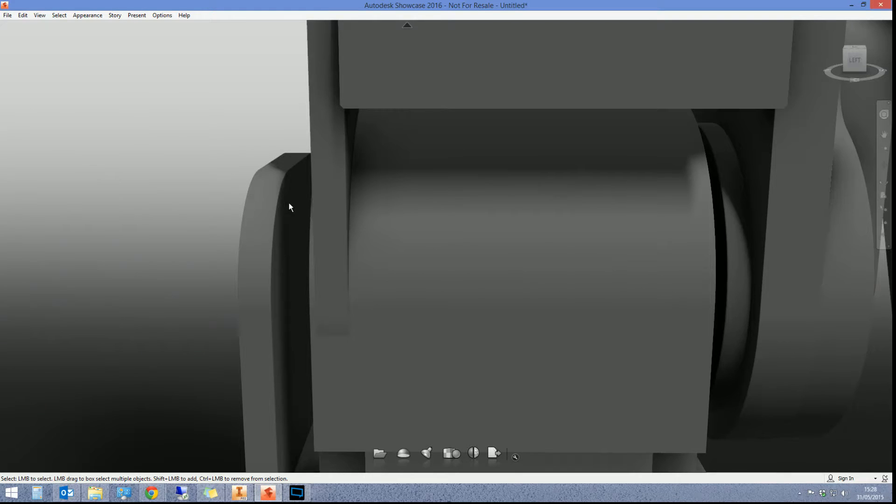
# Step: Examine the wrist joint and the arm's front housing up close, ending with the whole robot in view
pyautogui.scroll(2, 523, 287)
pyautogui.scroll(-2, 612, 307)
pyautogui.keyDown('alt'); pyautogui.moveTo(716, 254); pyautogui.dragTo(396, 299, button='middle'); pyautogui.keyUp('alt')
pyautogui.moveTo(396, 304)
pyautogui.keyDown('alt'); pyautogui.mouseDown()
pyautogui.moveTo(380, 274)
pyautogui.moveTo(110, 234)
pyautogui.moveTo(432, 388)
pyautogui.mouseUp(); pyautogui.keyUp('alt')
pyautogui.scroll(-2, 445, 341)
pyautogui.scroll(4, 446, 338)
pyautogui.keyDown('alt'); pyautogui.click(449, 380); pyautogui.keyUp('alt')
pyautogui.scroll(2, 449, 381)
pyautogui.scroll(-6, 449, 381)
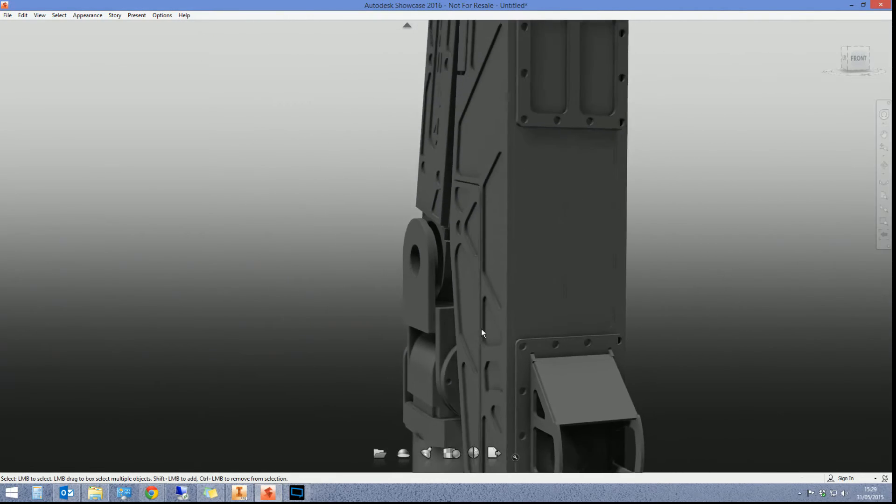
pyautogui.scroll(-3, 480, 335)
pyautogui.moveTo(444, 330)
pyautogui.keyDown('alt'); pyautogui.mouseDown()
pyautogui.moveTo(604, 338)
pyautogui.moveTo(558, 305)
pyautogui.mouseUp(); pyautogui.keyUp('alt')
pyautogui.scroll(-2, 559, 305)
pyautogui.scroll(1, 555, 320)
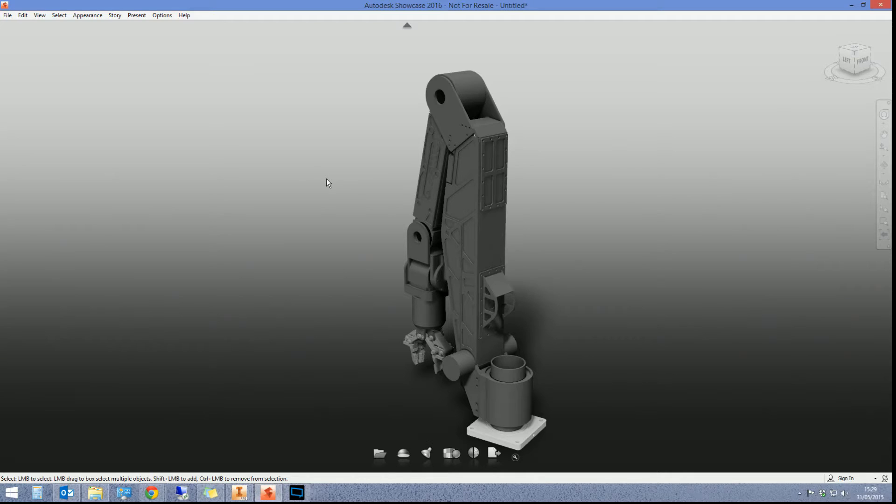
# Step: Select every object in the scene and set the ambient shadow type to Baked (quality and frame rate)
pyautogui.press('ctrl')
pyautogui.hotkey('ctrl', 'a')
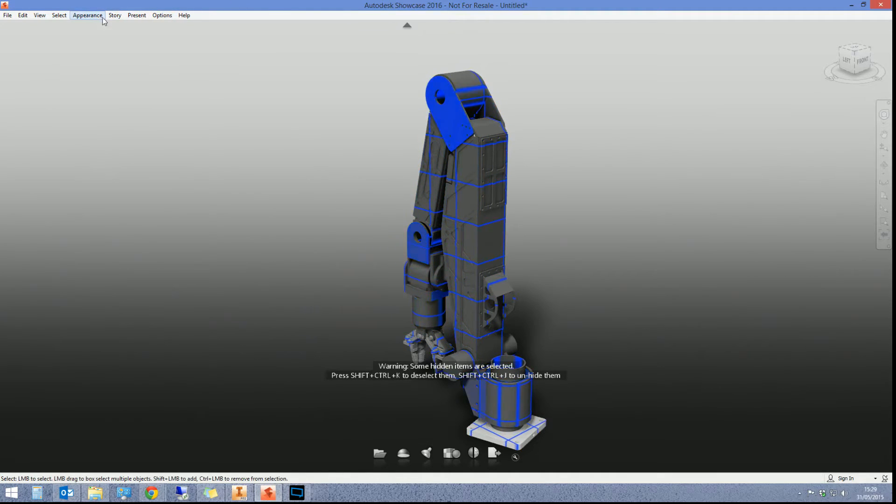
pyautogui.click(88, 14)
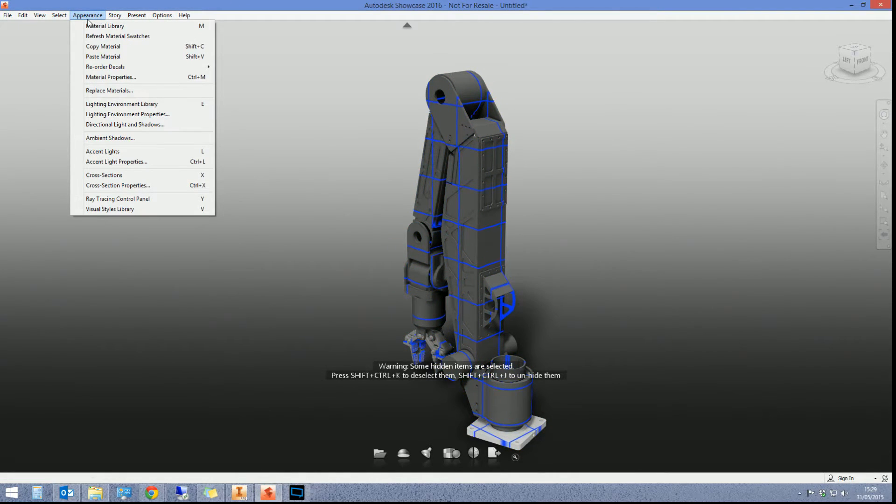
pyautogui.click(140, 138)
pyautogui.moveTo(451, 77); pyautogui.dragTo(282, 72)
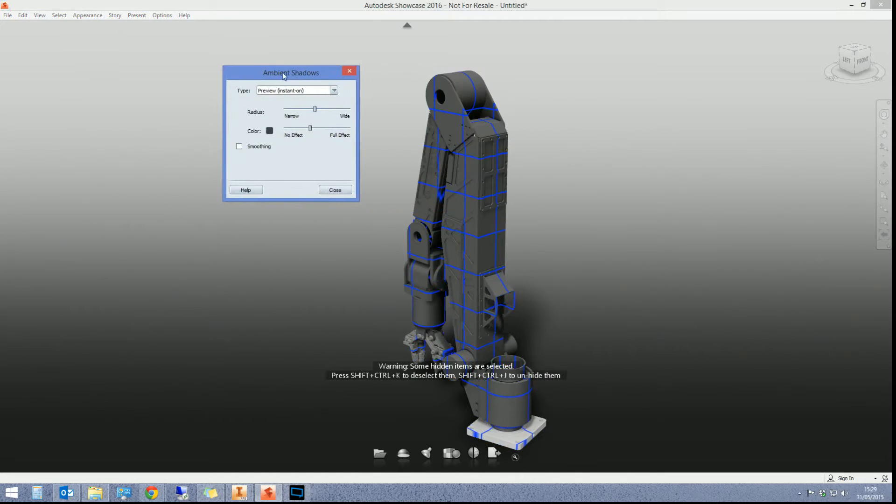
pyautogui.click(265, 91)
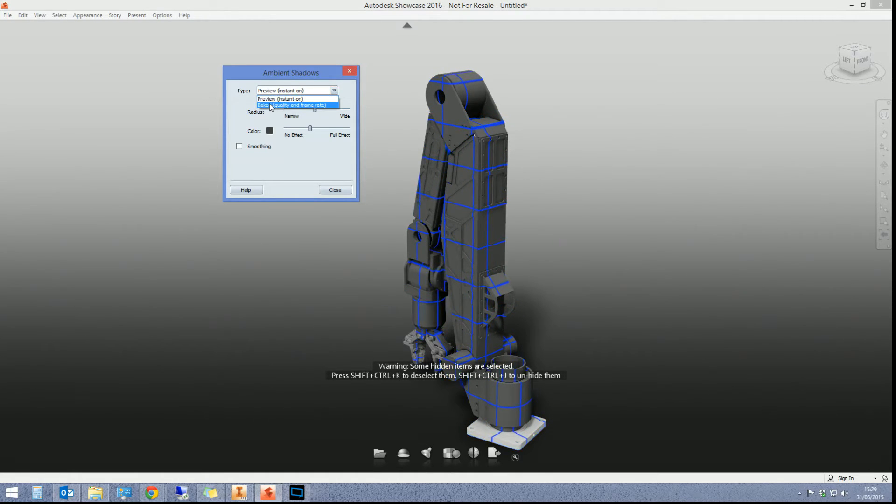
pyautogui.click(280, 105)
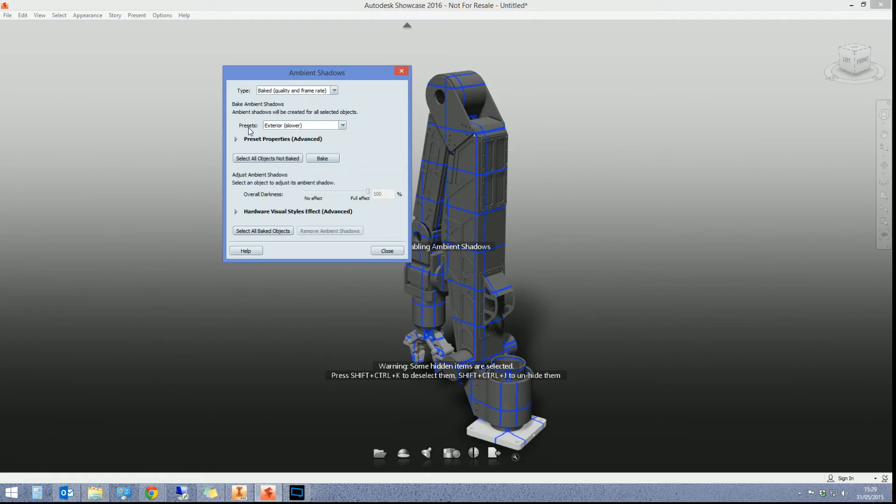
# Step: Choose the Exterior (slower) ambient shadow preset with a shadow map resolution of 3.0 (sharper detail) and 256 samples (more accurate)
pyautogui.click(289, 126)
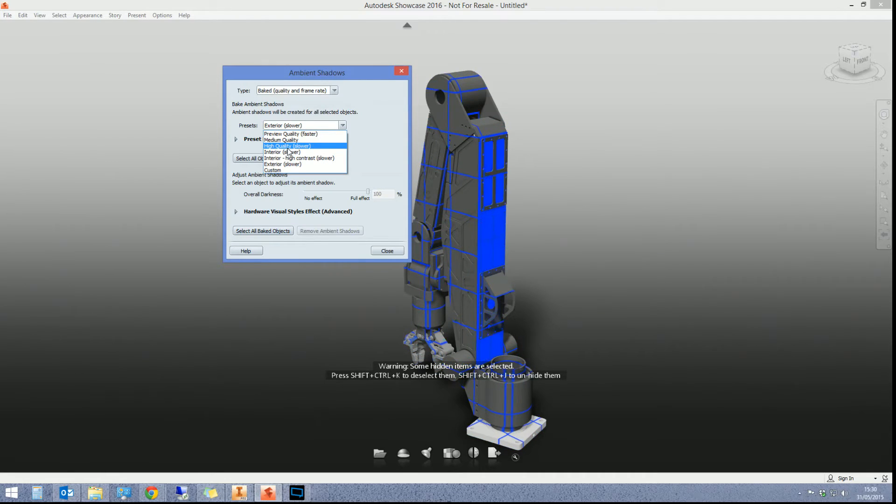
pyautogui.click(285, 164)
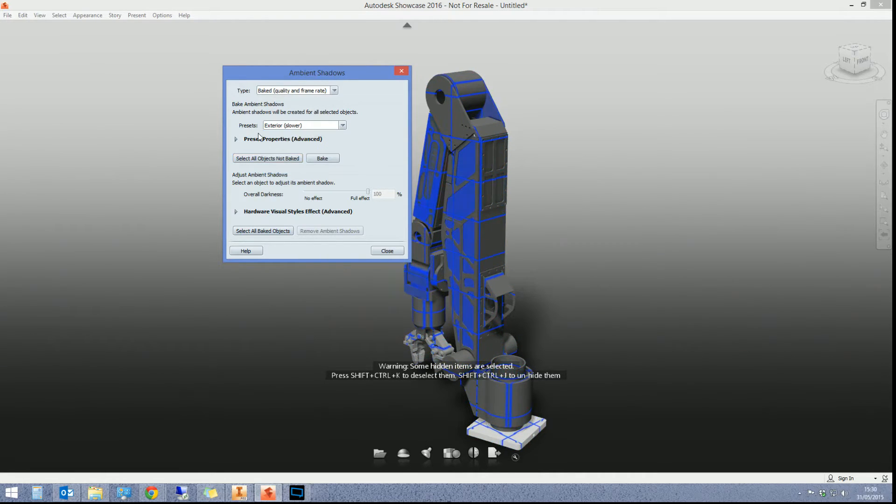
pyautogui.click(236, 139)
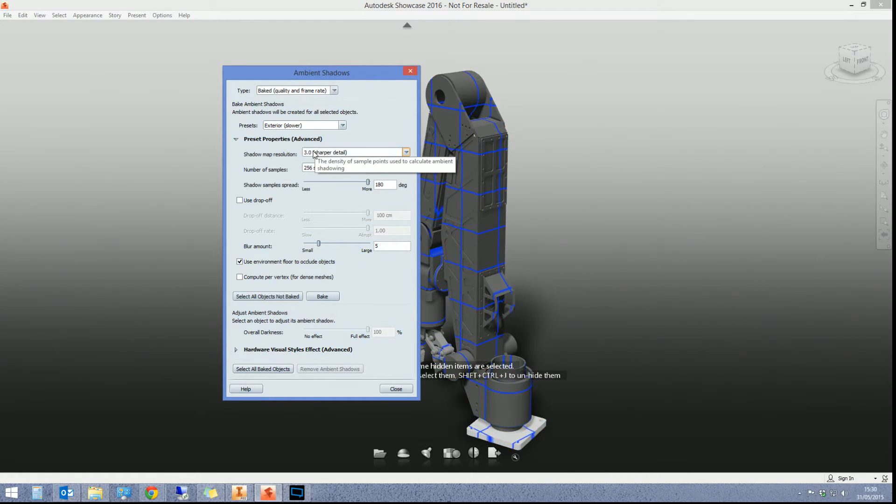
pyautogui.click(320, 155)
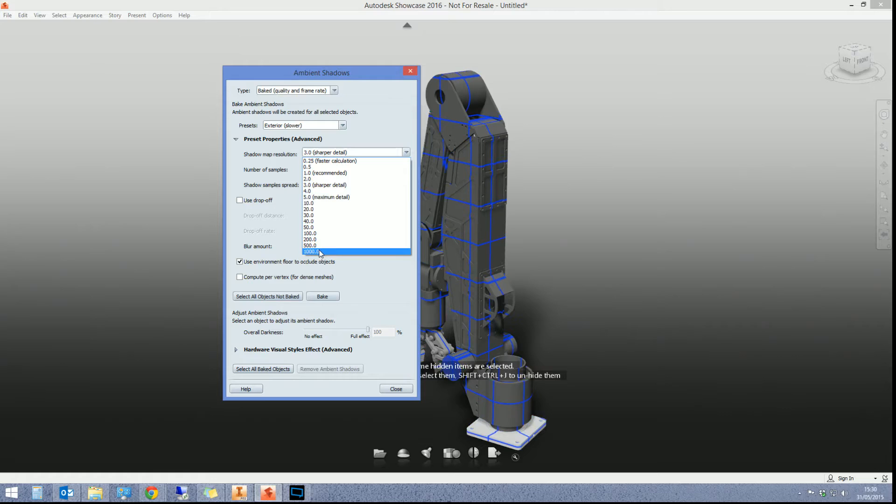
pyautogui.click(325, 185)
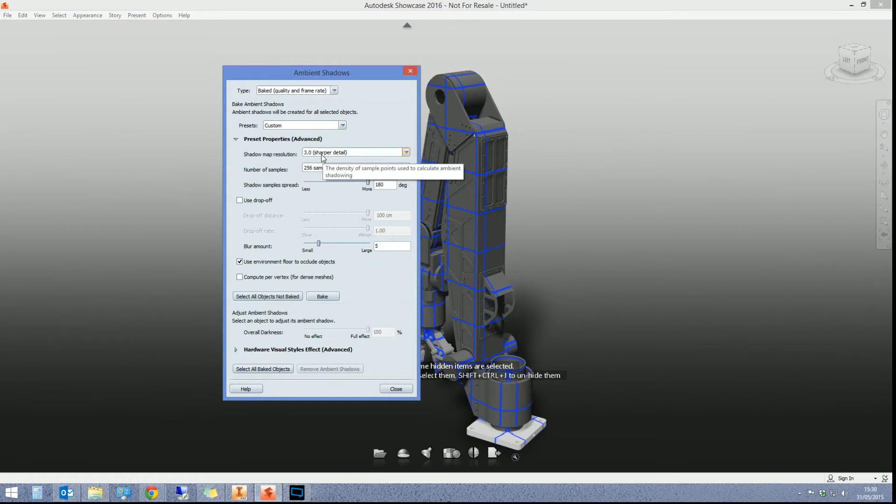
pyautogui.click(320, 169)
pyautogui.click(320, 195)
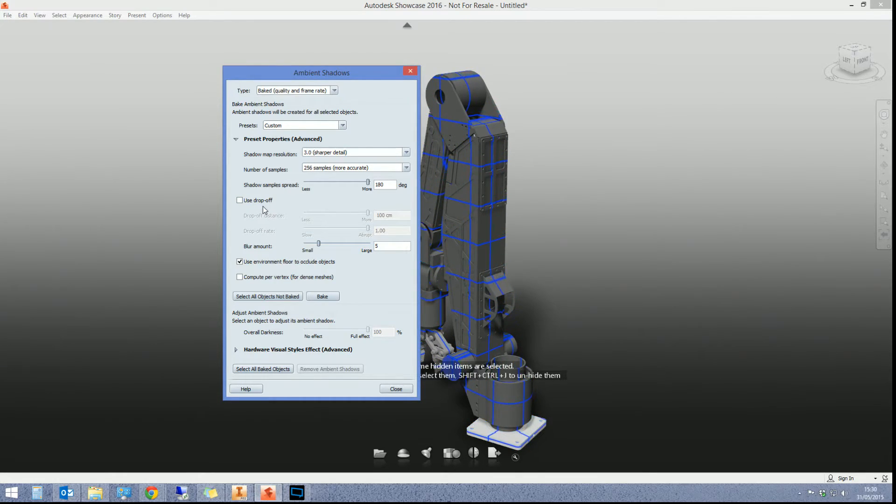
# Step: Bake the ambient shadows for all selected robot parts and clear the selection
pyautogui.click(322, 297)
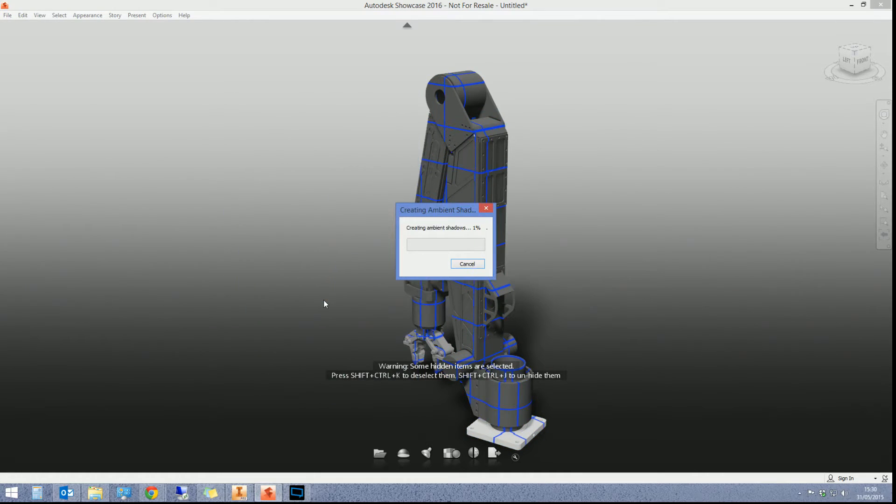
pyautogui.moveTo(439, 209); pyautogui.dragTo(307, 150)
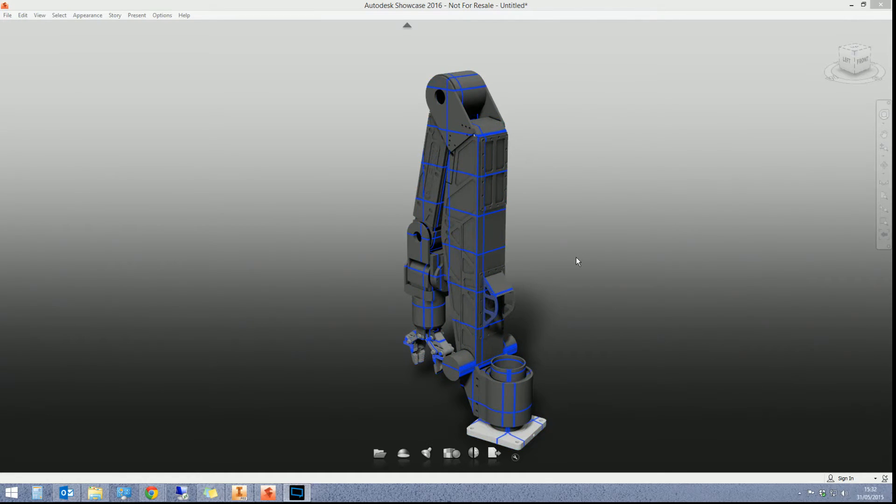
pyautogui.click(562, 237)
pyautogui.click(436, 277)
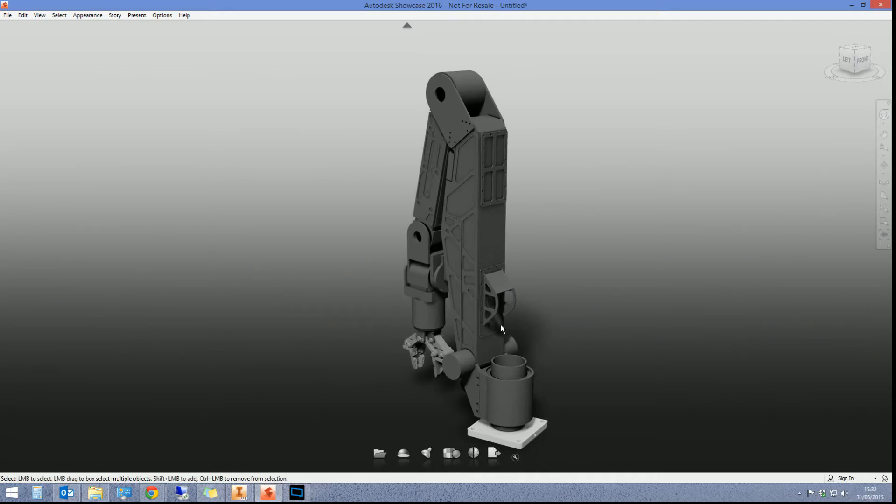
# Step: Inspect the baked shadows around the slotted bracket on the lower arm and across the whole robot
pyautogui.scroll(5, 498, 308)
pyautogui.scroll(5, 498, 307)
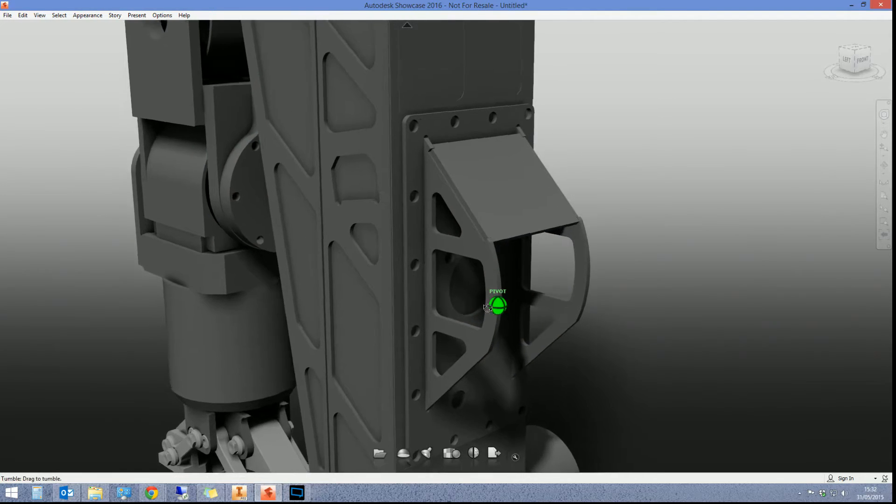
pyautogui.keyDown('alt'); pyautogui.moveTo(498, 305); pyautogui.dragTo(390, 266); pyautogui.keyUp('alt')
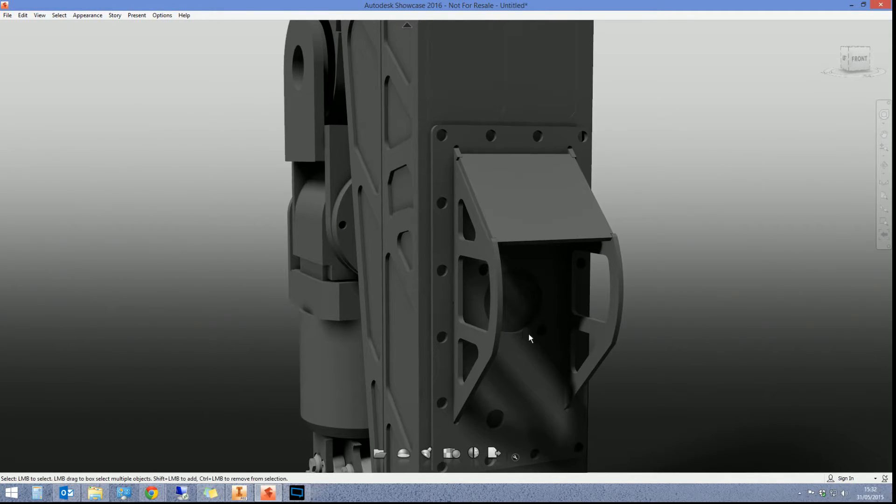
pyautogui.keyDown('alt'); pyautogui.moveTo(464, 325); pyautogui.dragTo(466, 272); pyautogui.keyUp('alt')
pyautogui.scroll(-5, 484, 284)
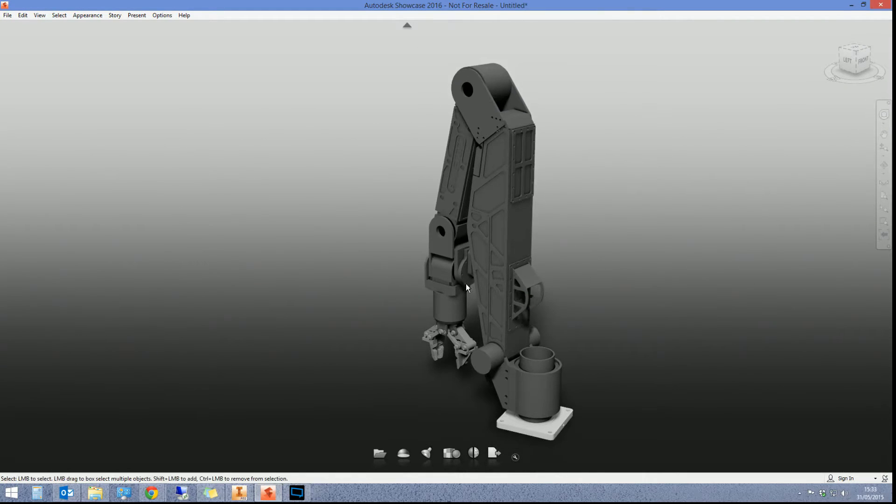
pyautogui.moveTo(466, 283); pyautogui.dragTo(414, 269, button='middle')
pyautogui.keyDown('alt'); pyautogui.moveTo(509, 274); pyautogui.dragTo(494, 233); pyautogui.keyUp('alt')
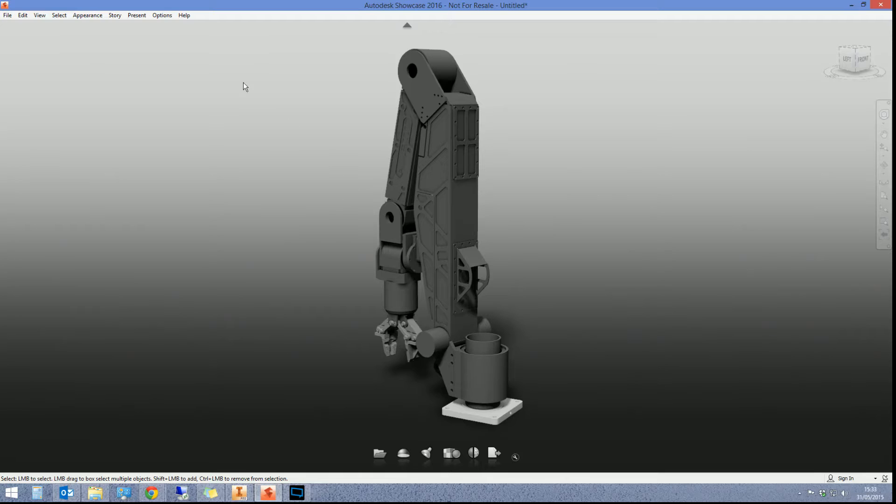
# Step: Check the baked result on the robot with the ambient shadows diagnostic visual style
pyautogui.click(95, 16)
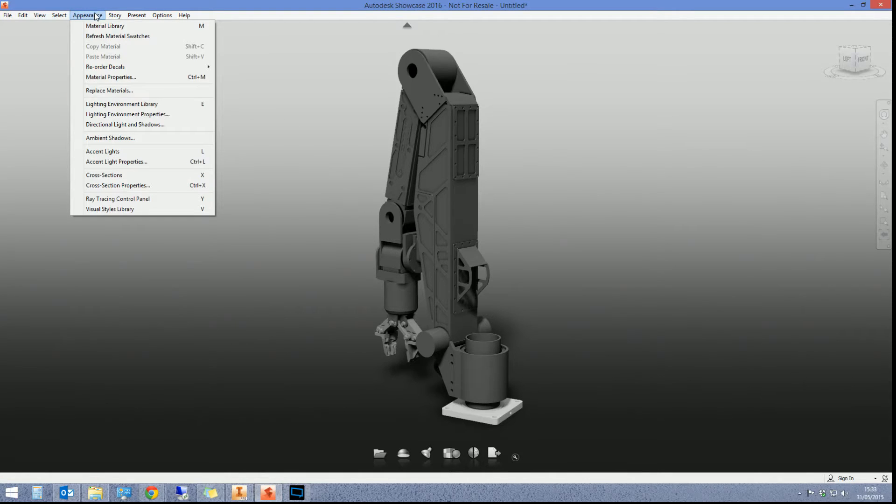
pyautogui.click(124, 208)
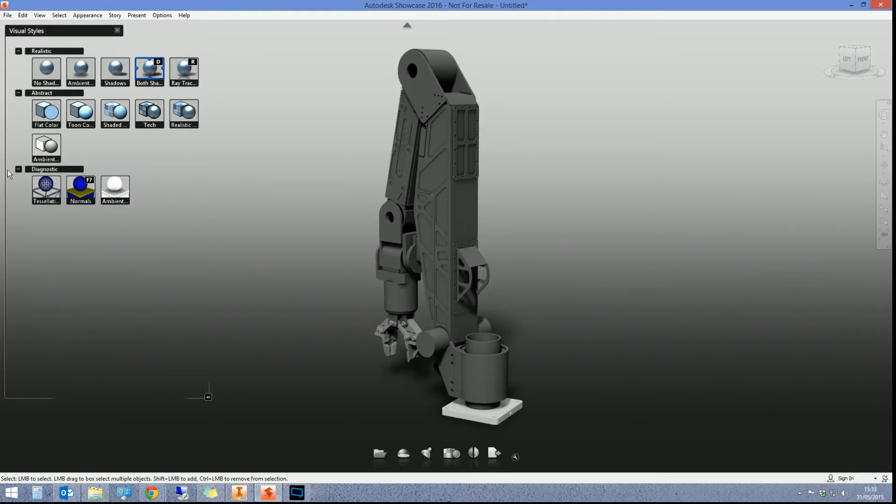
pyautogui.click(117, 193)
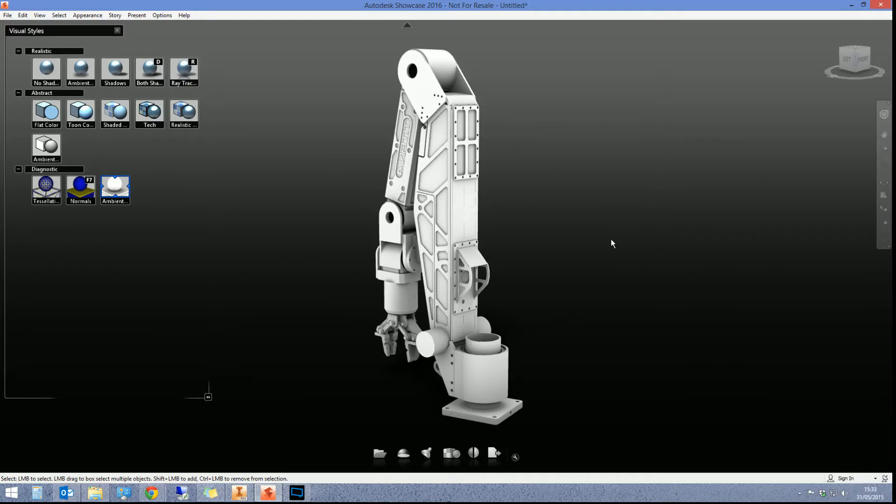
# Step: Restore the realistic visual style with both shadows, turn the robot to its gripper side and close the visual styles library
pyautogui.click(148, 69)
pyautogui.moveTo(513, 258)
pyautogui.mouseDown()
pyautogui.moveTo(716, 244)
pyautogui.moveTo(655, 295)
pyautogui.moveTo(724, 298)
pyautogui.mouseUp()
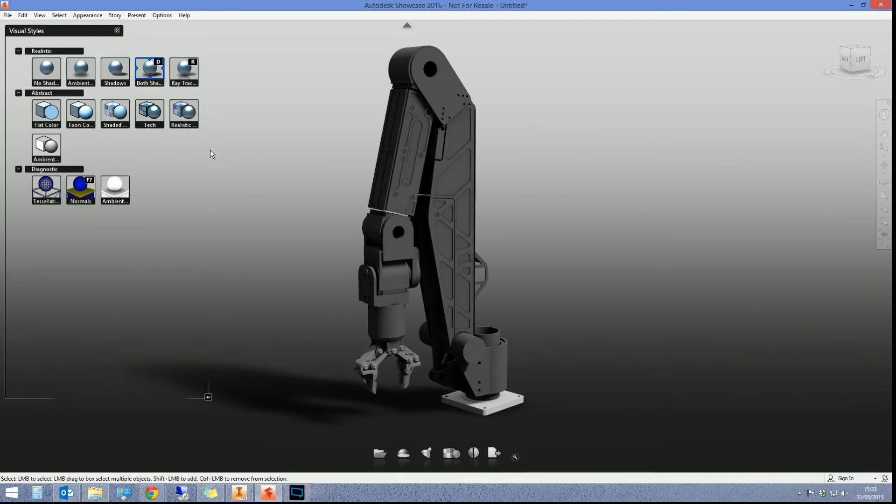
pyautogui.click(117, 31)
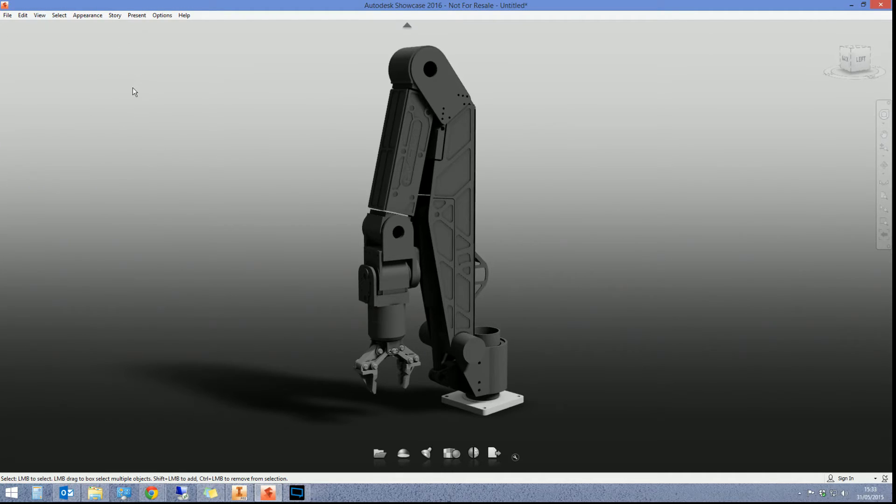
# Step: Open the material library and shrink the area listing the materials in the scene
pyautogui.click(97, 16)
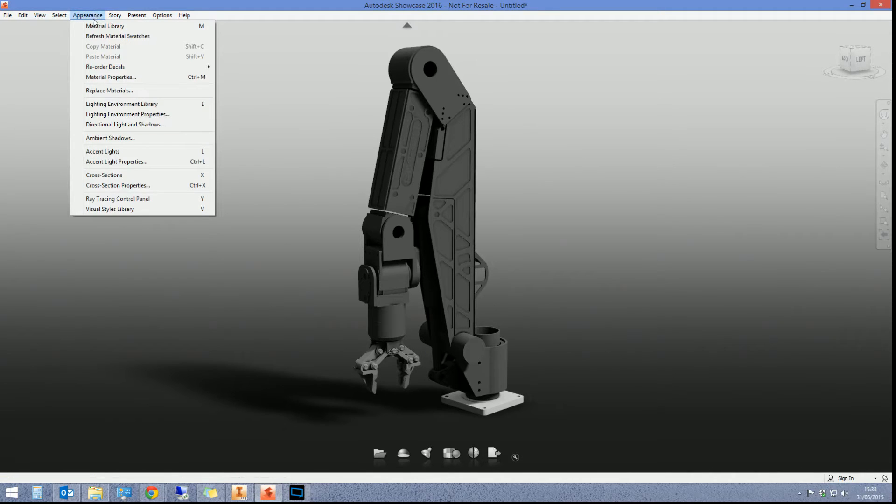
pyautogui.click(93, 28)
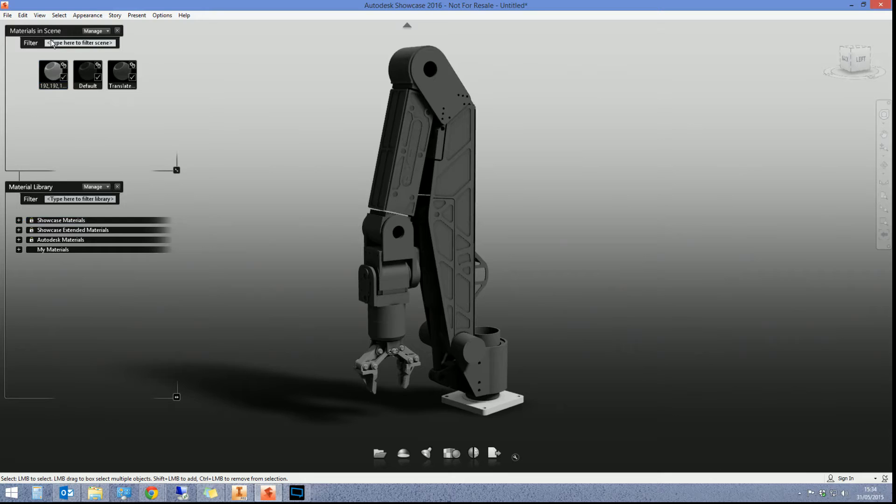
pyautogui.moveTo(176, 169); pyautogui.dragTo(149, 118)
pyautogui.click(99, 81)
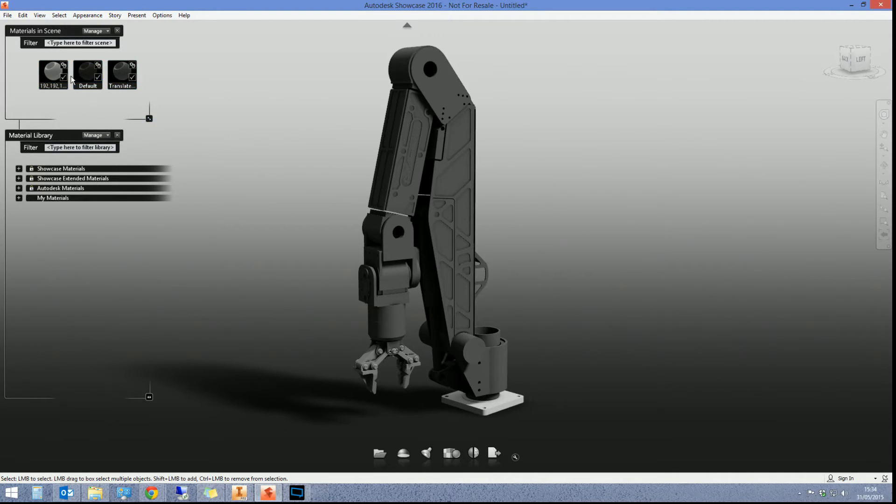
pyautogui.moveTo(150, 122); pyautogui.dragTo(157, 130)
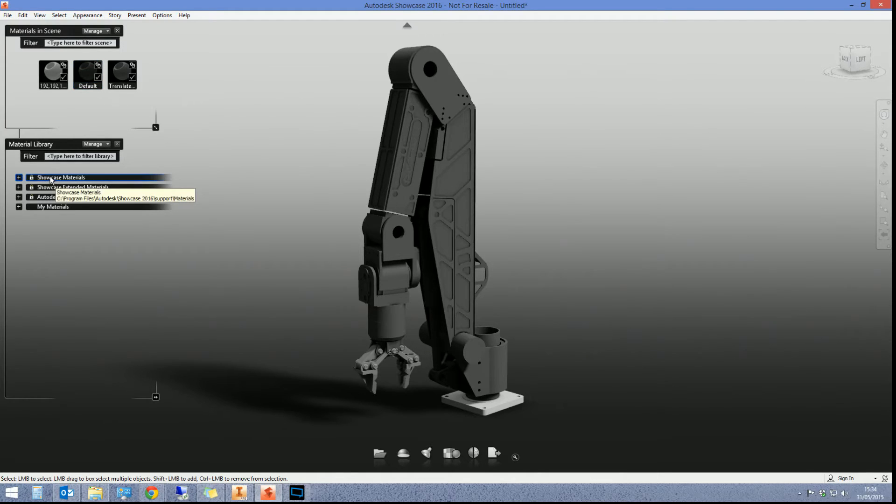
# Step: Browse the categories of the Showcase Materials, Showcase Extended Materials and Autodesk Materials libraries
pyautogui.click(19, 177)
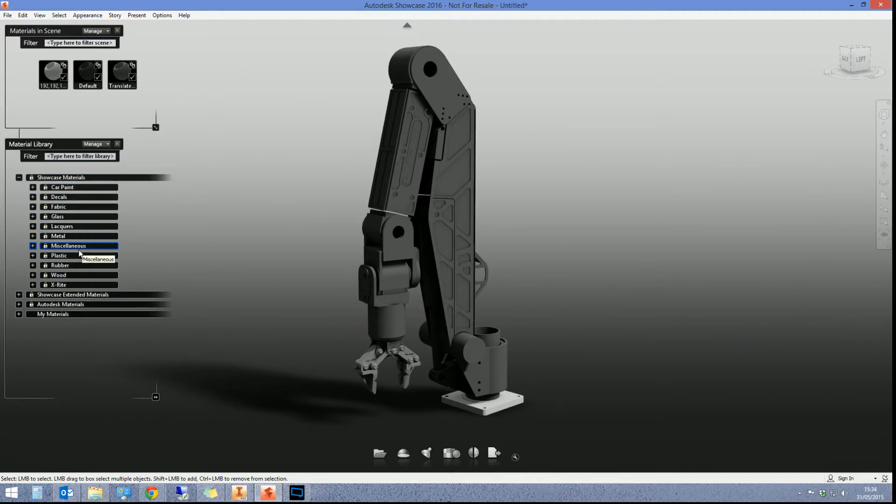
pyautogui.click(18, 179)
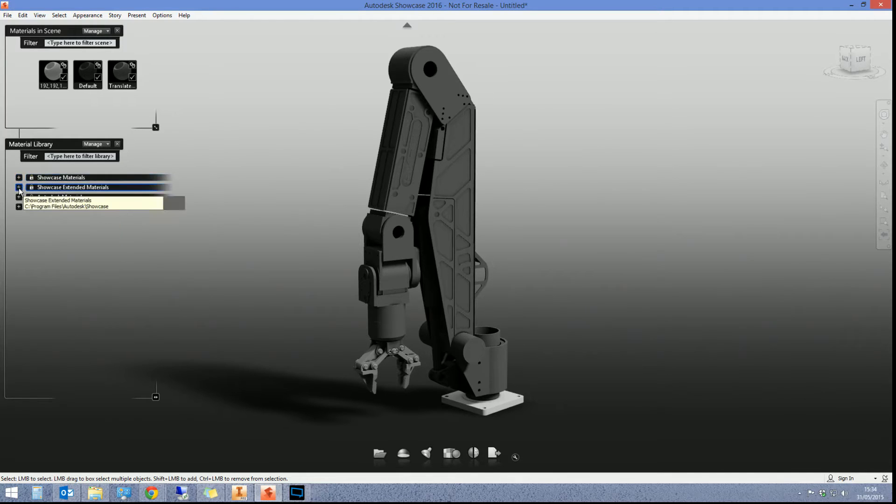
pyautogui.click(21, 188)
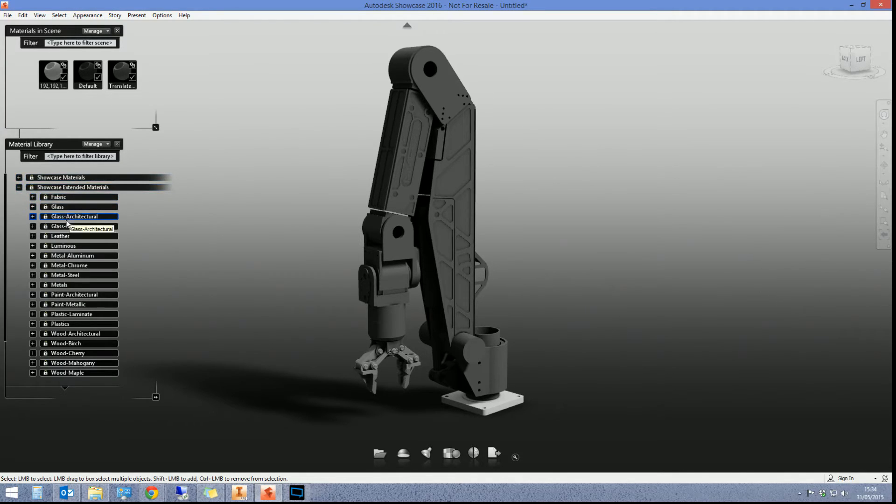
pyautogui.scroll(-2, 64, 282)
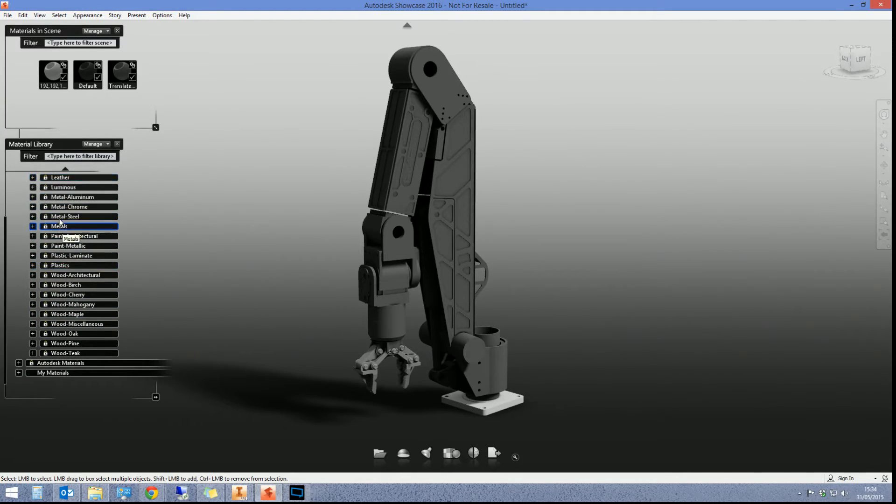
pyautogui.scroll(2, 17, 208)
pyautogui.click(18, 187)
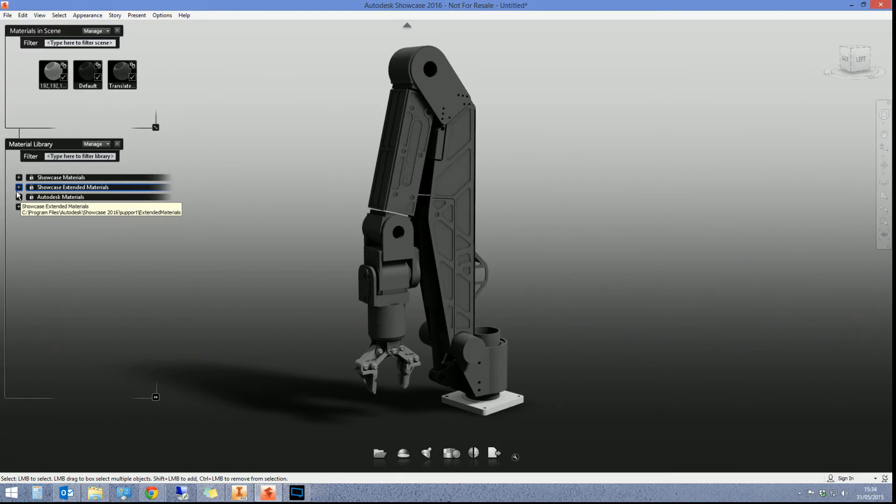
pyautogui.click(17, 198)
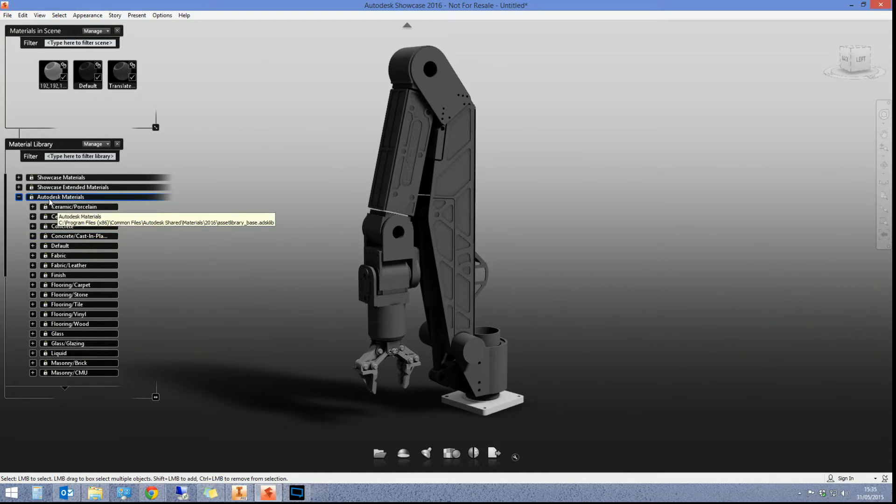
# Step: Look through the Ceramic/Tile category of the Autodesk Materials library and collapse the library again
pyautogui.click(32, 216)
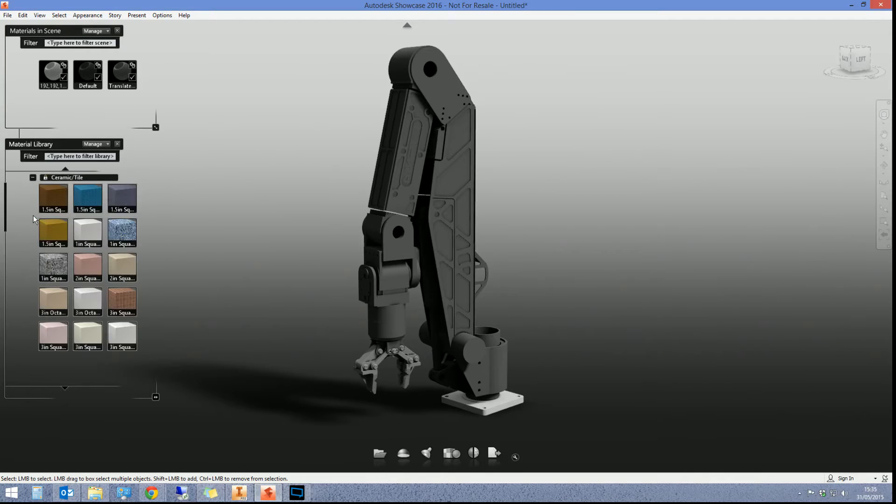
pyautogui.click(33, 178)
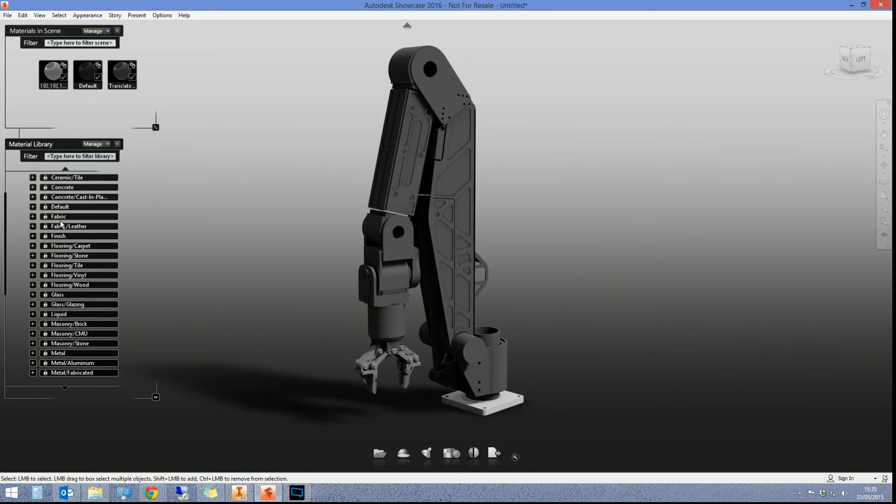
pyautogui.scroll(2, 42, 238)
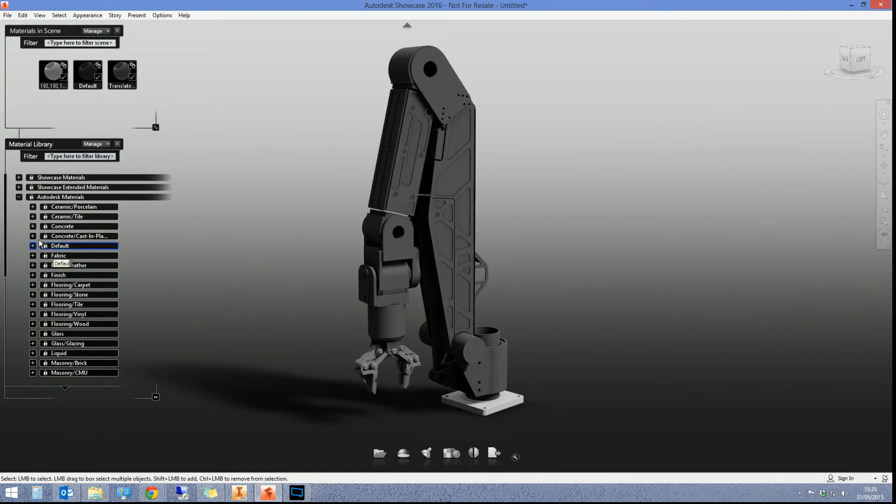
pyautogui.click(19, 197)
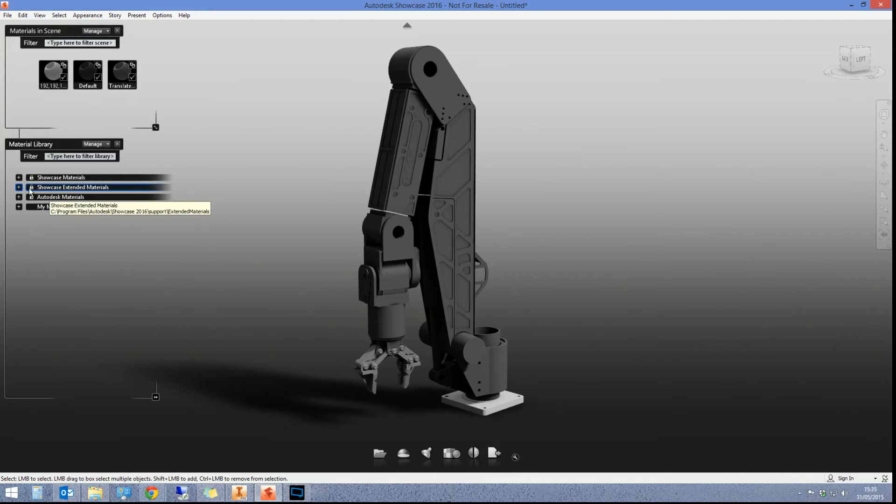
# Step: Apply the Yellow Dark car paint from Showcase Materials to the robot's upper arm, and enlarge the list of materials in the scene
pyautogui.click(19, 177)
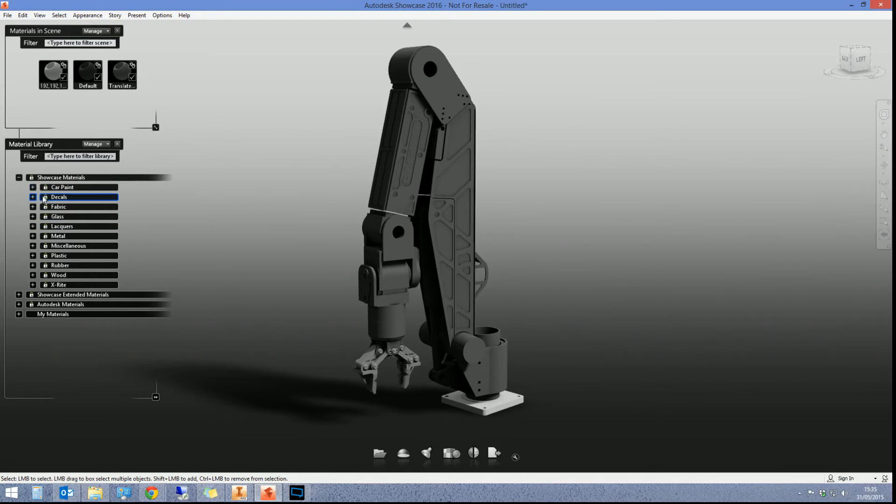
pyautogui.click(32, 186)
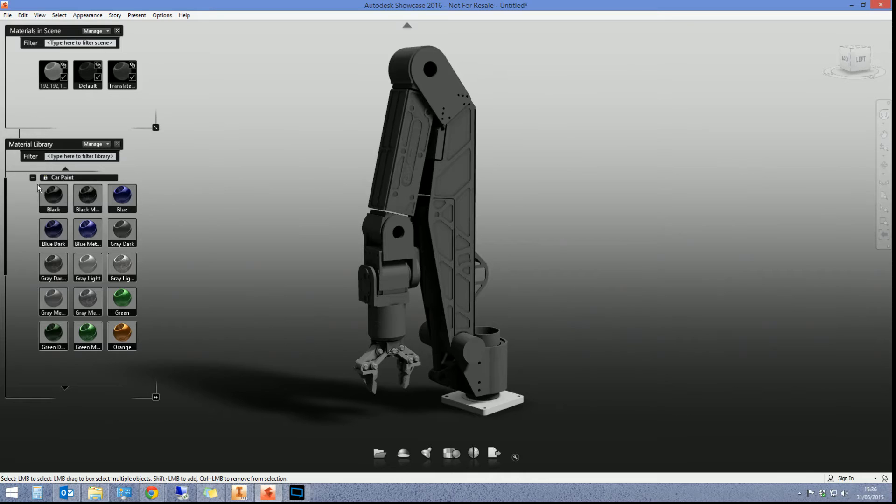
pyautogui.click(98, 275)
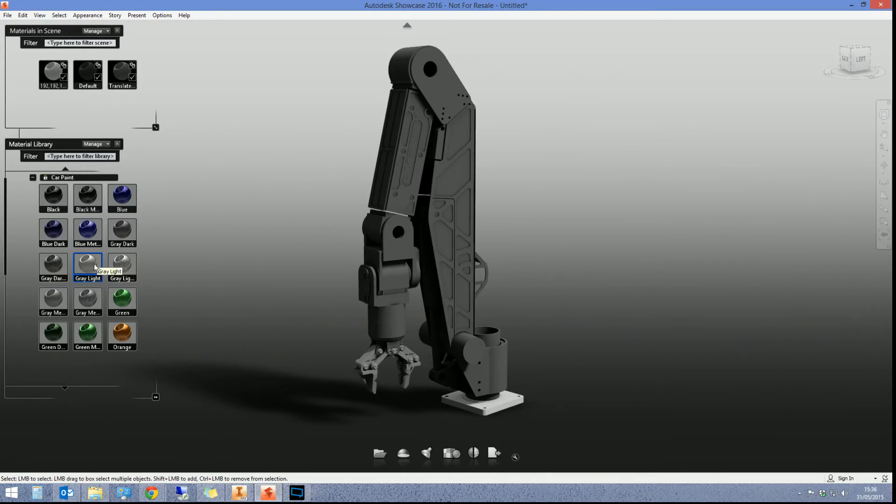
pyautogui.scroll(-3, 95, 267)
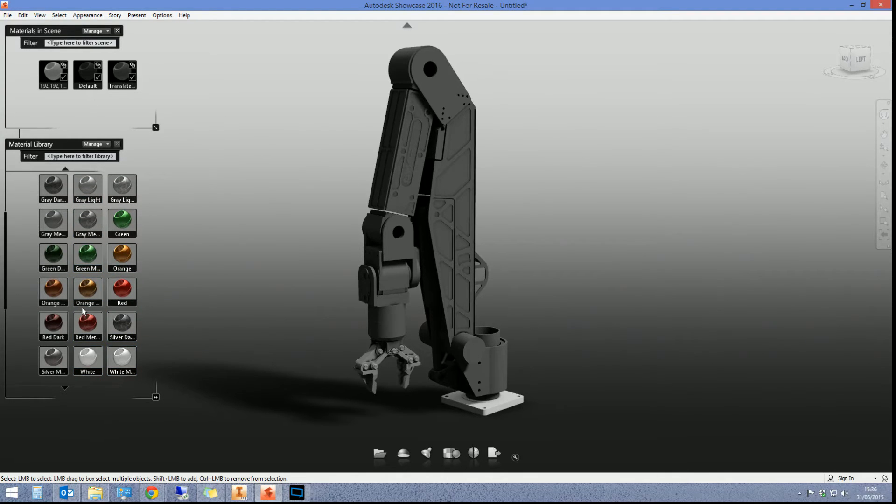
pyautogui.scroll(-3, 74, 291)
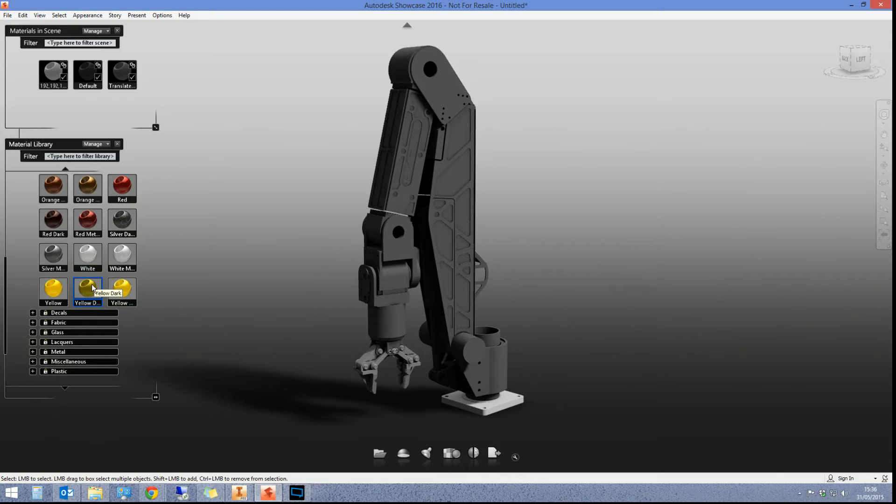
pyautogui.click(449, 184)
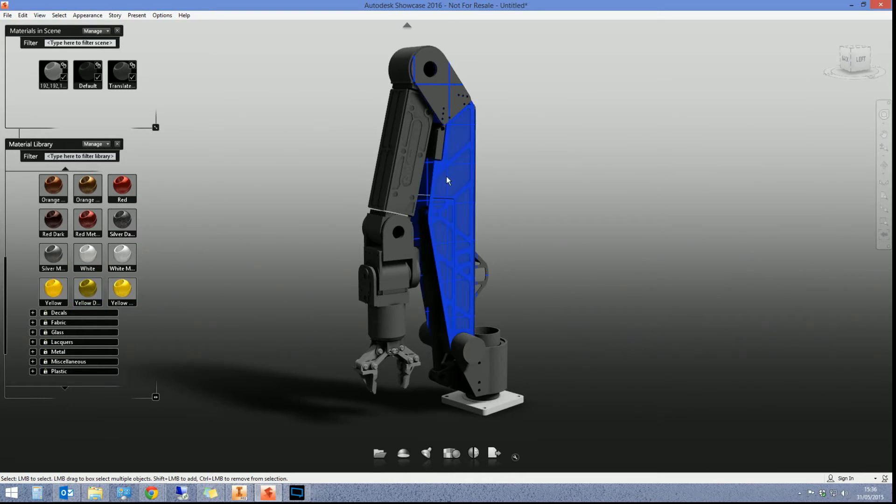
pyautogui.doubleClick(90, 293)
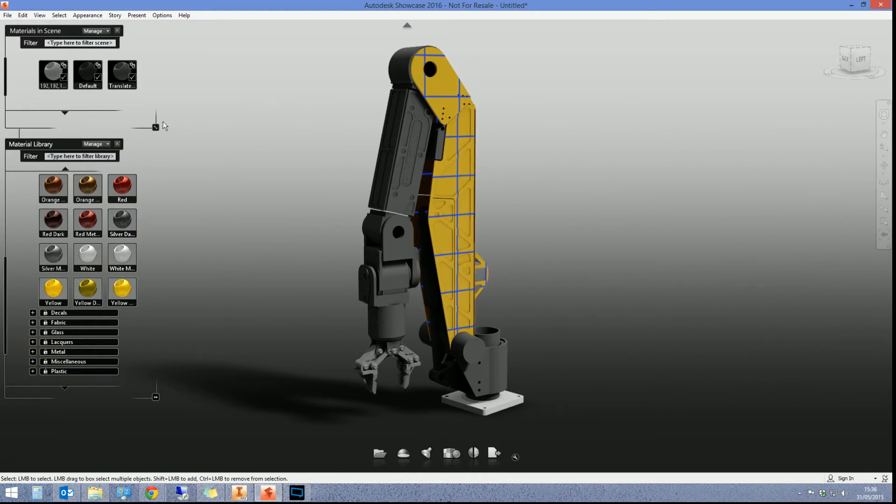
pyautogui.moveTo(156, 130); pyautogui.dragTo(157, 143)
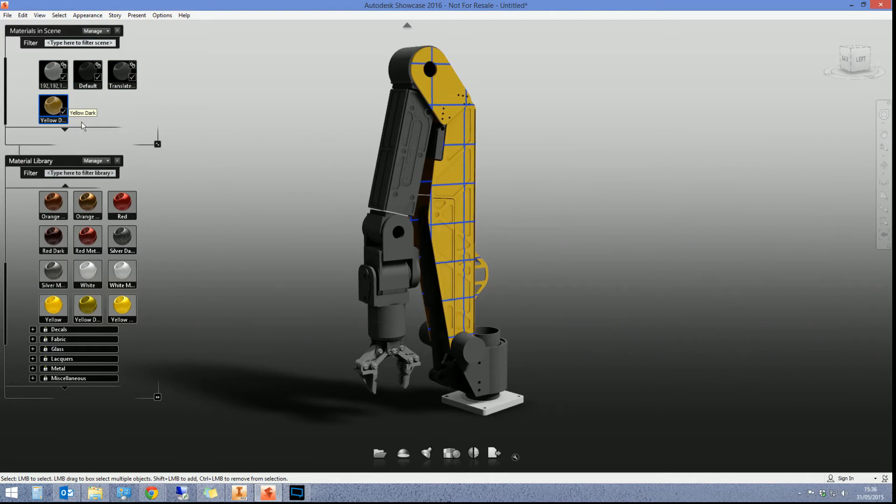
pyautogui.click(496, 235)
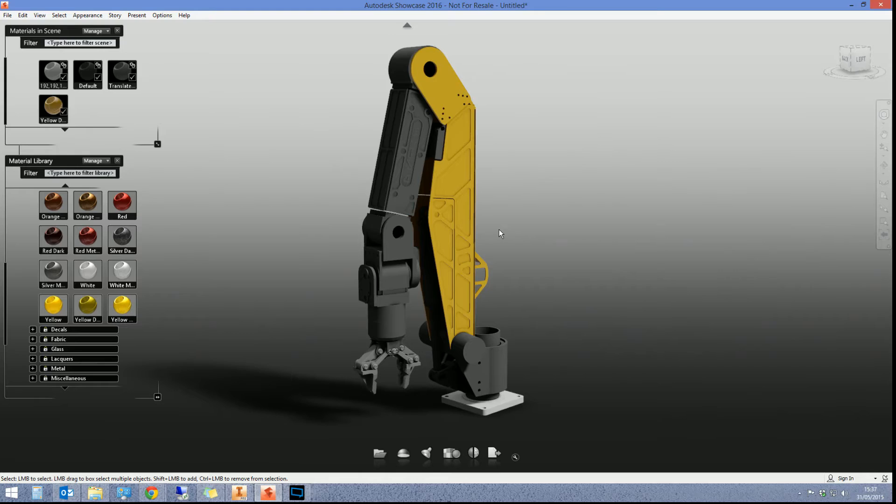
# Step: Examine the painted upper arm from the front and left sides of the robot
pyautogui.press('alt')
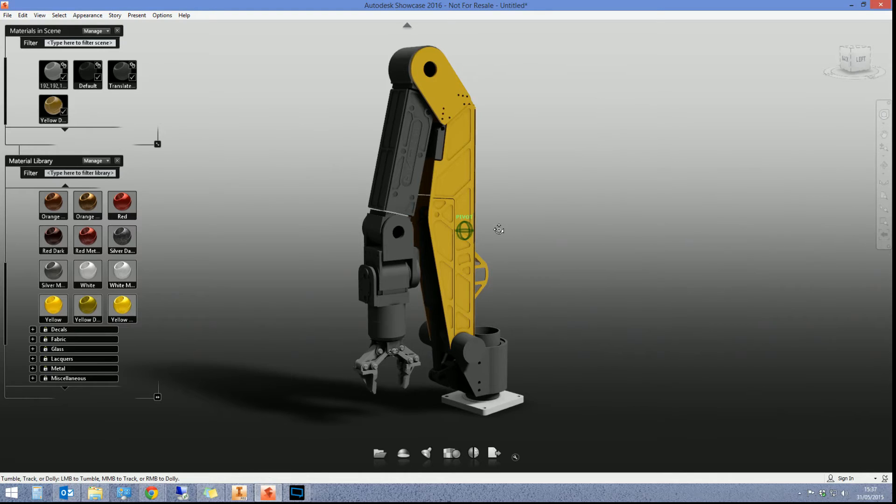
pyautogui.keyDown('alt'); pyautogui.moveTo(499, 230); pyautogui.dragTo(481, 175); pyautogui.keyUp('alt')
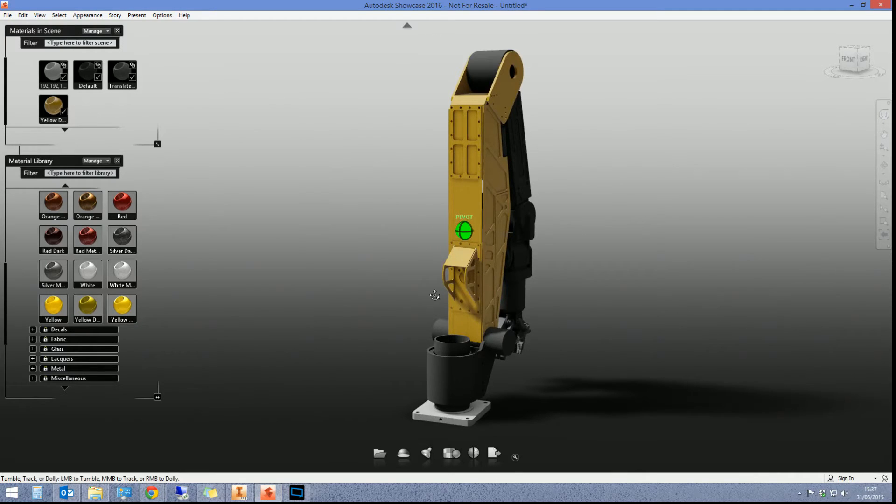
pyautogui.keyDown('alt'); pyautogui.moveTo(436, 296); pyautogui.dragTo(450, 262); pyautogui.keyUp('alt')
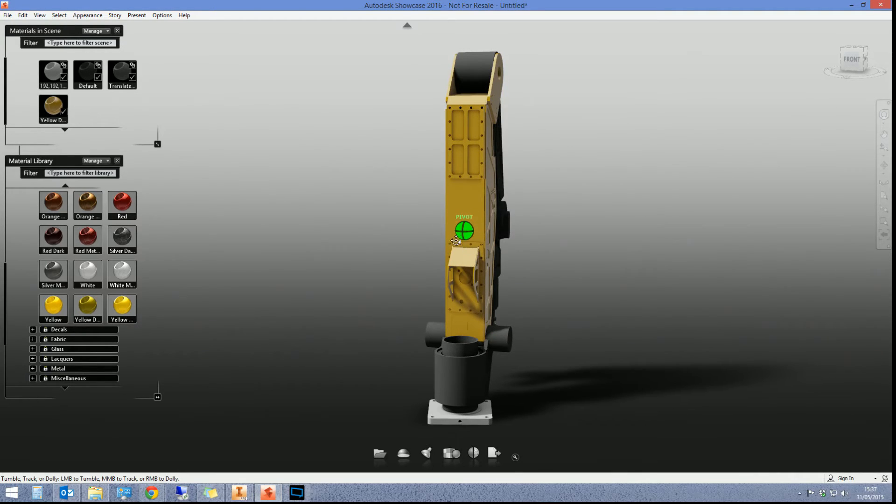
pyautogui.keyDown('alt'); pyautogui.moveTo(516, 250); pyautogui.dragTo(640, 217); pyautogui.keyUp('alt')
pyautogui.keyDown('alt'); pyautogui.moveTo(416, 265); pyautogui.dragTo(680, 263); pyautogui.keyUp('alt')
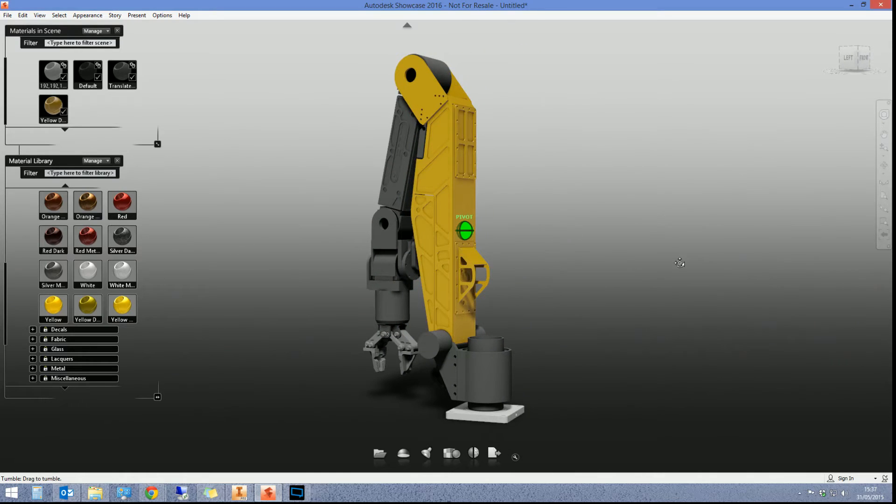
pyautogui.keyDown('alt'); pyautogui.click(490, 382); pyautogui.keyUp('alt')
pyautogui.keyDown('alt'); pyautogui.moveTo(494, 390); pyautogui.dragTo(382, 396); pyautogui.keyUp('alt')
# Step: Inspect the robot's base and lower joint up close, and return to a view of the whole robot
pyautogui.scroll(3, 513, 402)
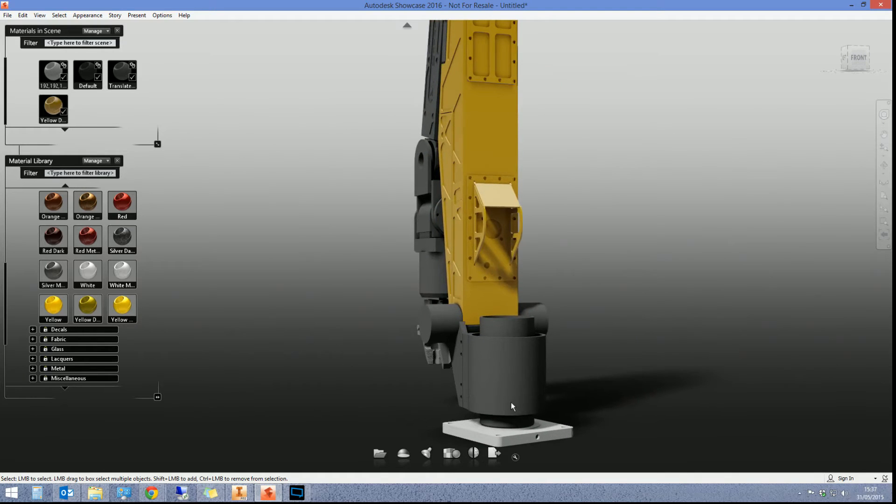
pyautogui.scroll(4, 507, 398)
pyautogui.scroll(-3, 497, 385)
pyautogui.scroll(4, 495, 379)
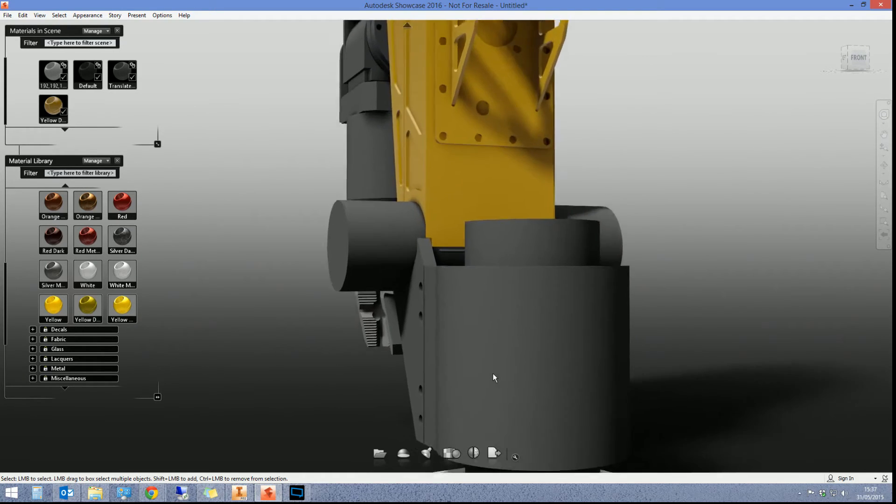
pyautogui.scroll(-1, 492, 365)
pyautogui.keyDown('alt'); pyautogui.moveTo(477, 353); pyautogui.dragTo(393, 372); pyautogui.keyUp('alt')
pyautogui.scroll(-2, 485, 360)
pyautogui.moveTo(483, 362)
pyautogui.keyDown('alt'); pyautogui.mouseDown(button='middle')
pyautogui.moveTo(436, 263)
pyautogui.moveTo(444, 280)
pyautogui.moveTo(336, 246)
pyautogui.moveTo(520, 297)
pyautogui.mouseUp(button='middle'); pyautogui.keyUp('alt')
pyautogui.scroll(-2, 474, 293)
pyautogui.scroll(2, 474, 289)
pyautogui.moveTo(475, 290)
pyautogui.keyDown('alt'); pyautogui.mouseDown()
pyautogui.moveTo(476, 314)
pyautogui.moveTo(482, 308)
pyautogui.mouseUp(); pyautogui.keyUp('alt')
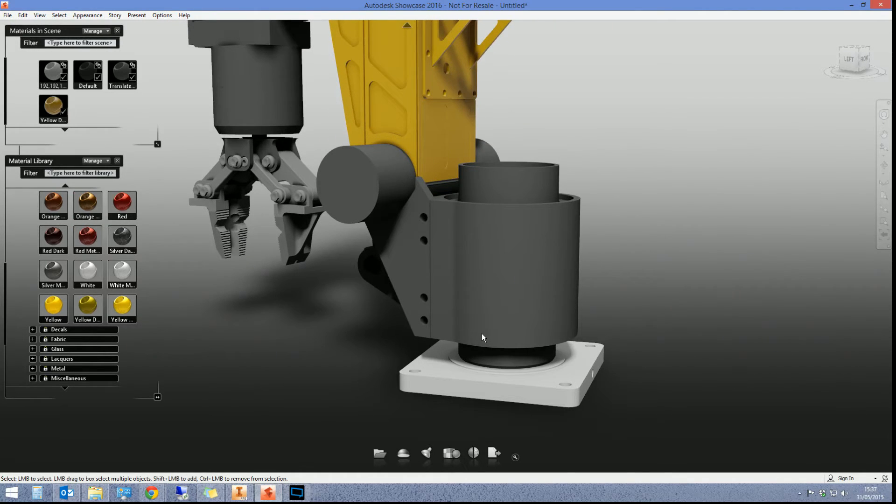
pyautogui.scroll(-4, 438, 183)
pyautogui.keyDown('alt'); pyautogui.moveTo(439, 183); pyautogui.dragTo(450, 374, button='middle'); pyautogui.keyUp('alt')
pyautogui.keyDown('alt'); pyautogui.moveTo(564, 233); pyautogui.dragTo(631, 306); pyautogui.keyUp('alt')
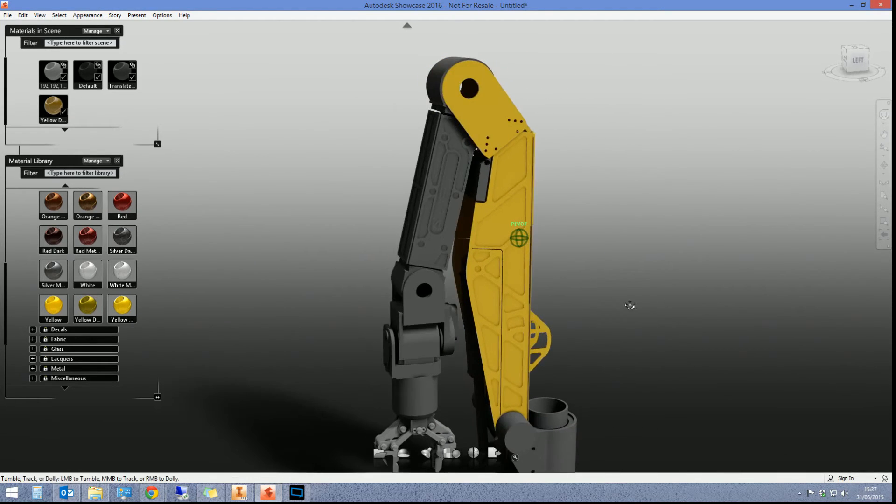
pyautogui.keyDown('alt'); pyautogui.moveTo(515, 314); pyautogui.dragTo(510, 288); pyautogui.keyUp('alt')
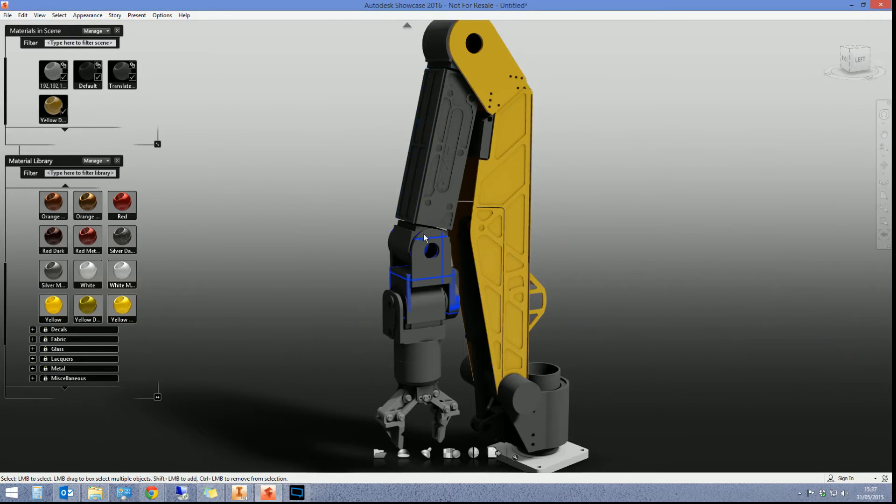
pyautogui.moveTo(452, 265)
pyautogui.keyDown('alt'); pyautogui.mouseDown()
pyautogui.moveTo(590, 226)
pyautogui.moveTo(275, 222)
pyautogui.moveTo(537, 253)
pyautogui.mouseUp(); pyautogui.keyUp('alt')
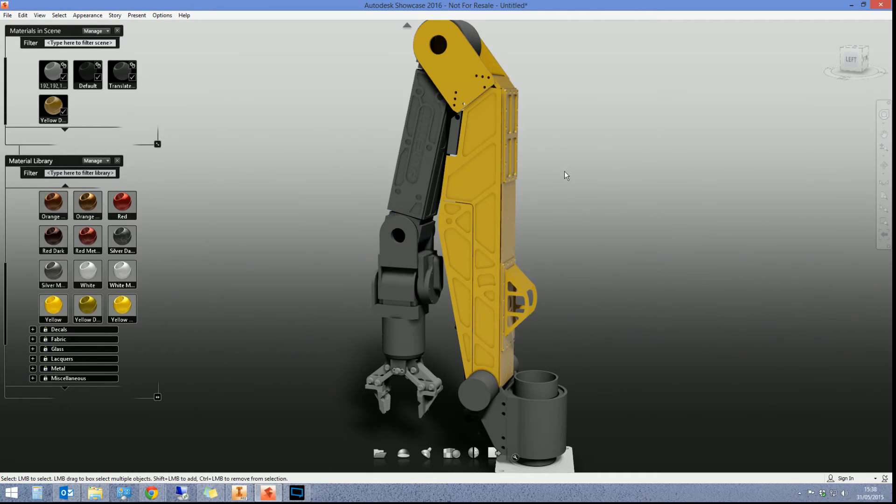
pyautogui.scroll(-2, 435, 240)
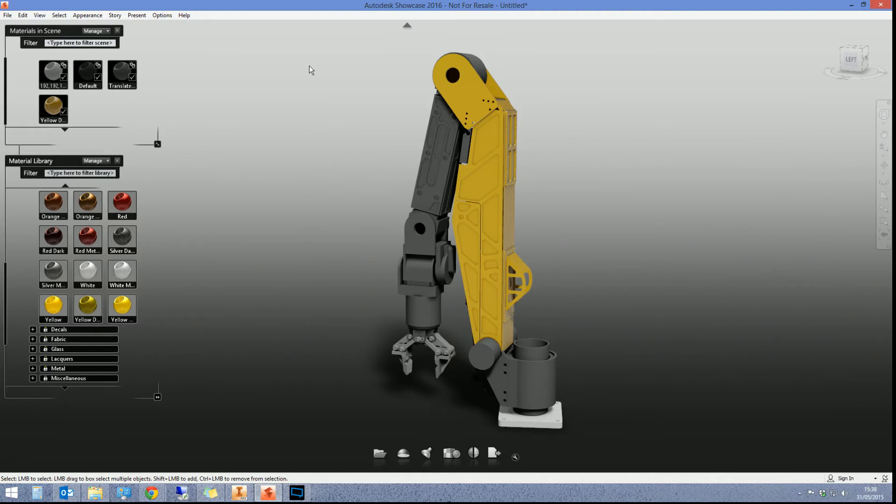
# Step: Open the Organizer beside the material library, expand Robot.iam and identify the shoulder actuator rod and the wrist with jaws
pyautogui.click(23, 16)
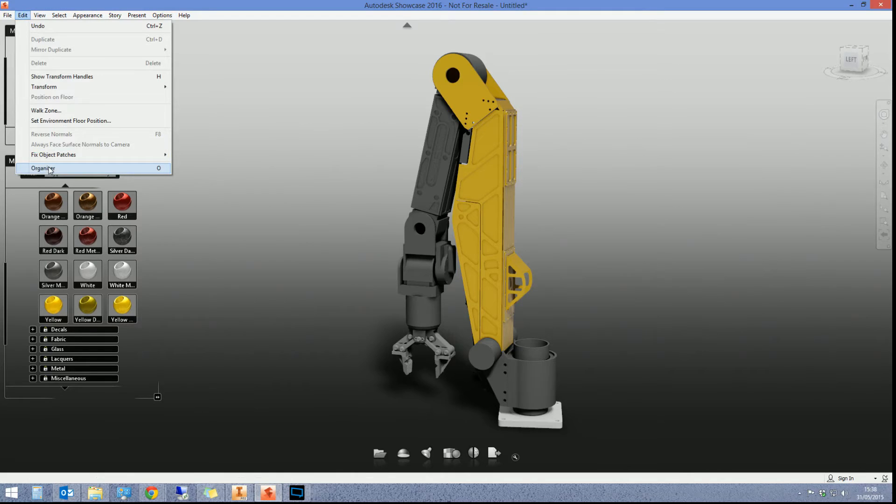
pyautogui.click(156, 169)
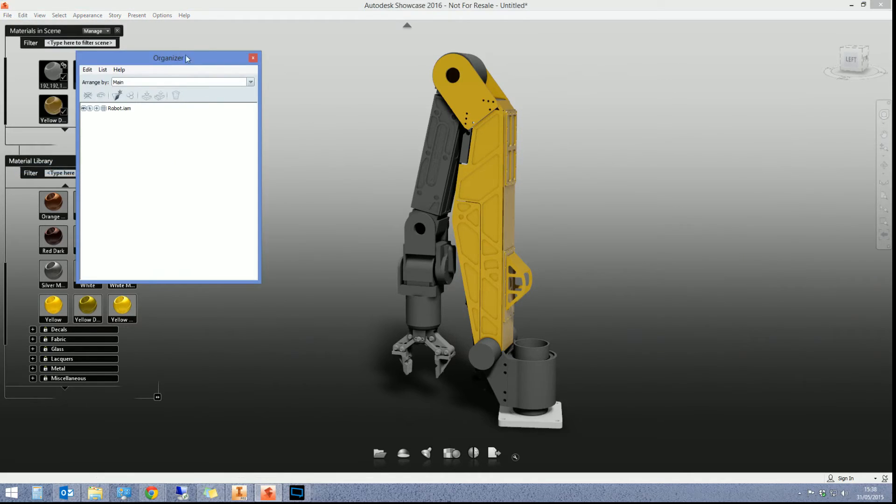
pyautogui.moveTo(157, 58); pyautogui.dragTo(250, 48)
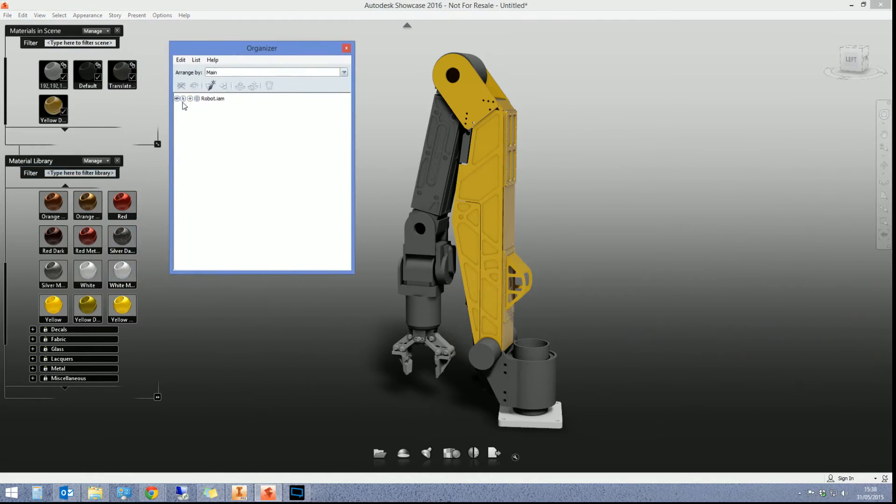
pyautogui.click(191, 98)
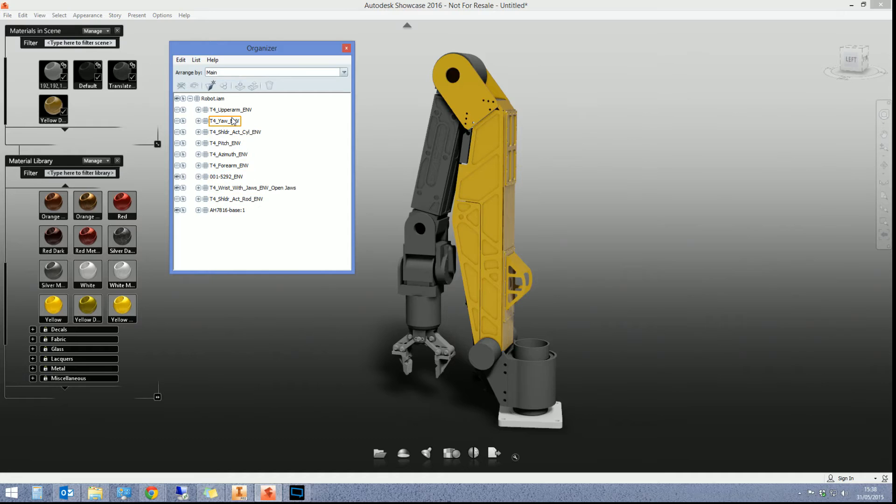
pyautogui.click(253, 199)
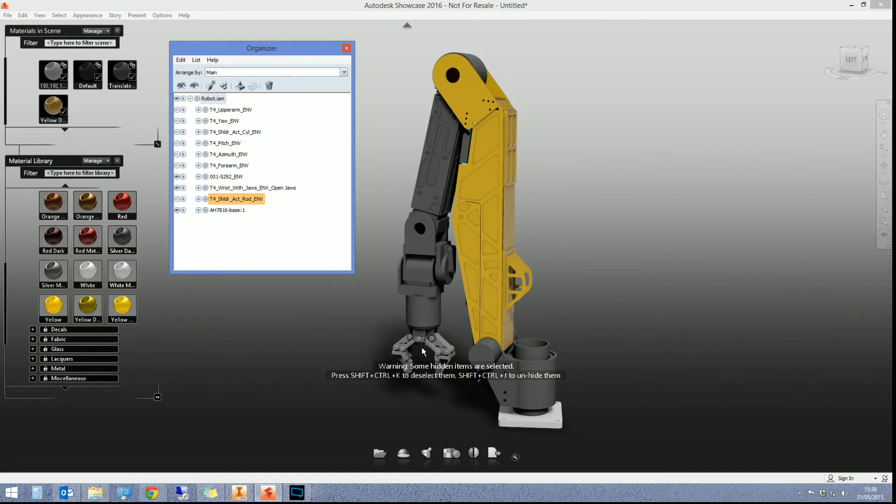
pyautogui.click(245, 188)
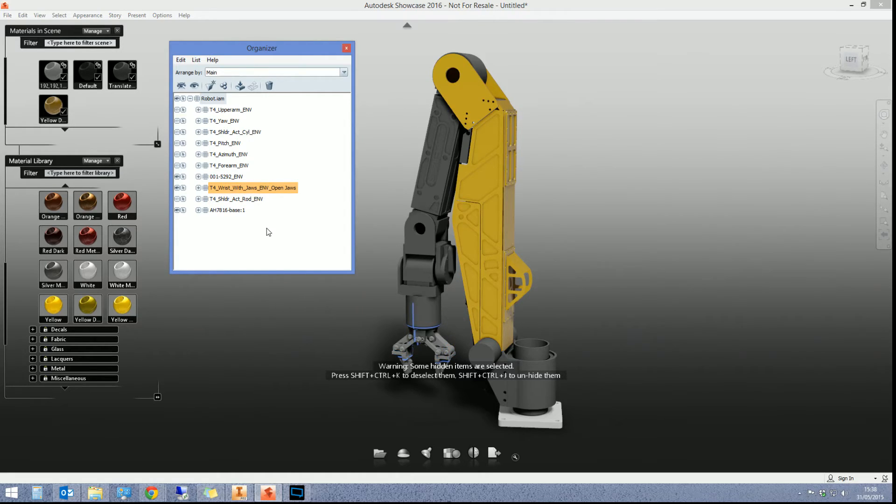
# Step: Apply the Yellow Dark car paint to every Robot.iam component except T4_Wrist_With_Jaws_ENV_Open Jaws
pyautogui.click(229, 109)
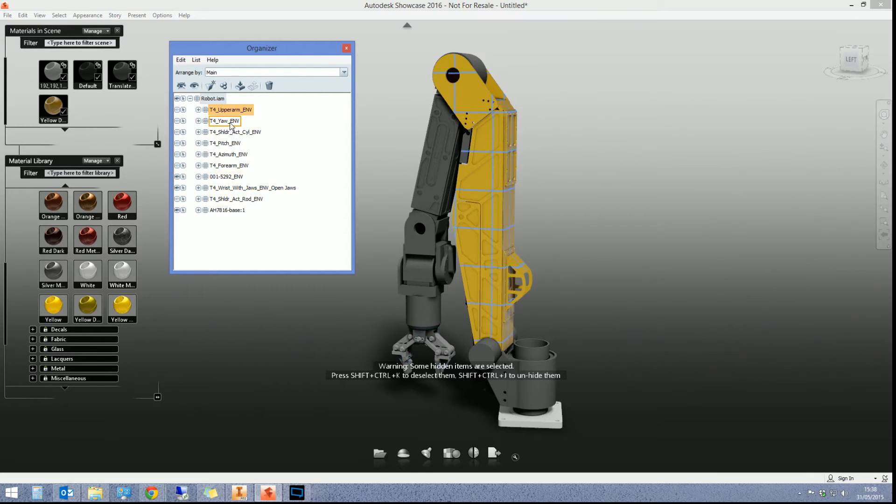
pyautogui.keyDown('ctrl'); pyautogui.click(230, 123); pyautogui.keyUp('ctrl')
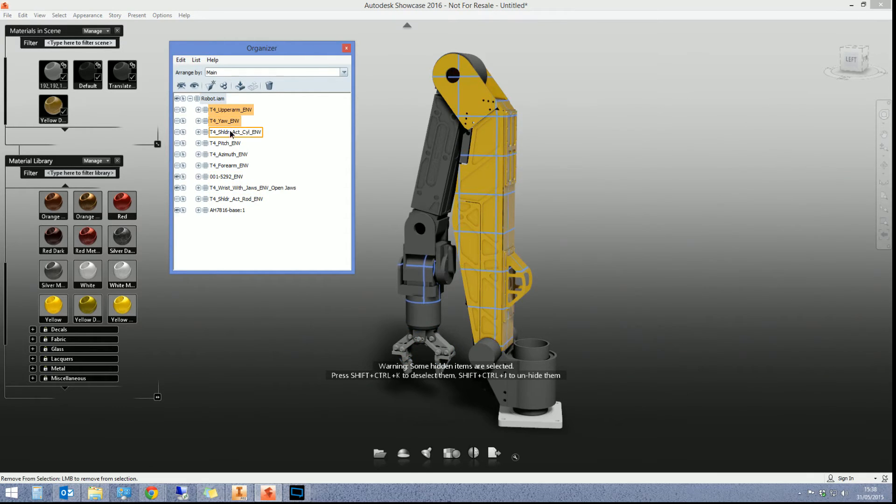
pyautogui.keyDown('ctrl'); pyautogui.click(231, 132); pyautogui.keyUp('ctrl')
pyautogui.keyDown('ctrl'); pyautogui.click(230, 143); pyautogui.keyUp('ctrl')
pyautogui.keyDown('ctrl'); pyautogui.click(232, 154); pyautogui.keyUp('ctrl')
pyautogui.keyDown('ctrl'); pyautogui.click(232, 166); pyautogui.keyUp('ctrl')
pyautogui.keyDown('ctrl'); pyautogui.click(227, 177); pyautogui.keyUp('ctrl')
pyautogui.keyDown('ctrl'); pyautogui.click(236, 199); pyautogui.keyUp('ctrl')
pyautogui.keyDown('ctrl'); pyautogui.click(227, 210); pyautogui.keyUp('ctrl')
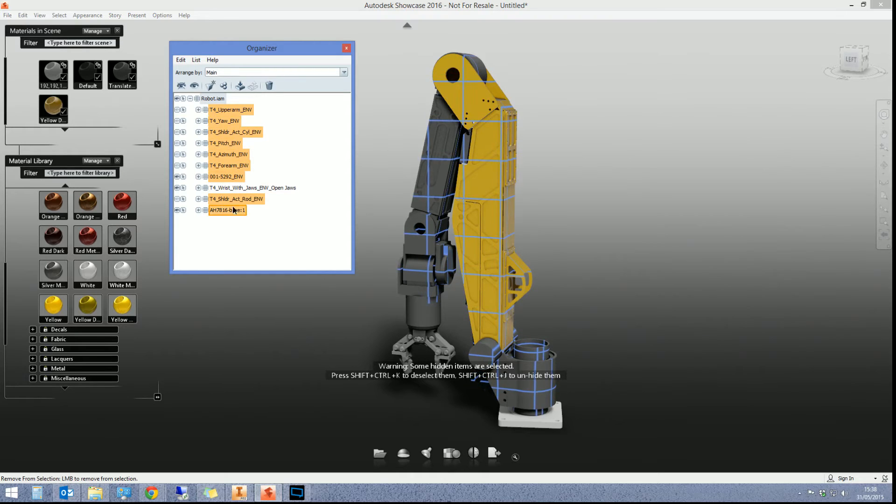
pyautogui.doubleClick(88, 306)
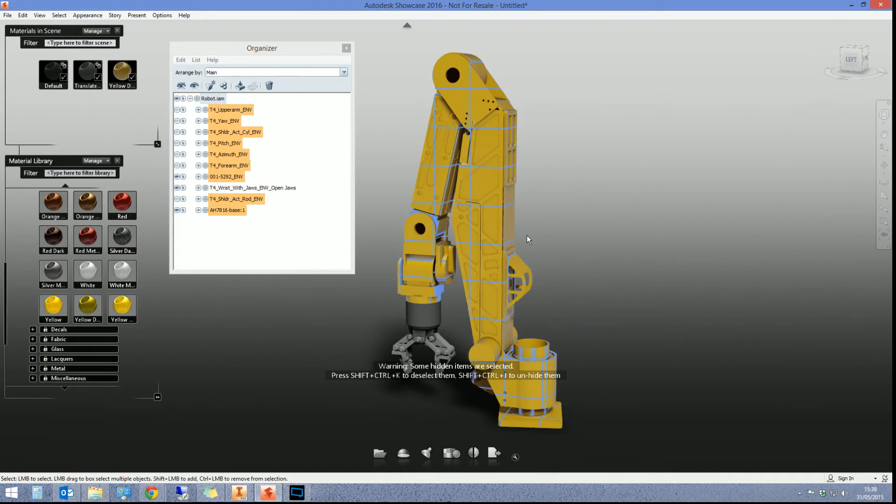
# Step: Close the Organizer, clear the selection and turn the robot to show its gripper and shoulder actuator up close
pyautogui.click(346, 48)
pyautogui.click(349, 145)
pyautogui.moveTo(512, 200)
pyautogui.keyDown('alt'); pyautogui.mouseDown()
pyautogui.moveTo(624, 214)
pyautogui.moveTo(600, 322)
pyautogui.mouseUp(); pyautogui.keyUp('alt')
pyautogui.keyDown('alt'); pyautogui.moveTo(600, 322); pyautogui.dragTo(542, 231, button='middle'); pyautogui.keyUp('alt')
pyautogui.scroll(-4, 423, 229)
pyautogui.scroll(5, 426, 214)
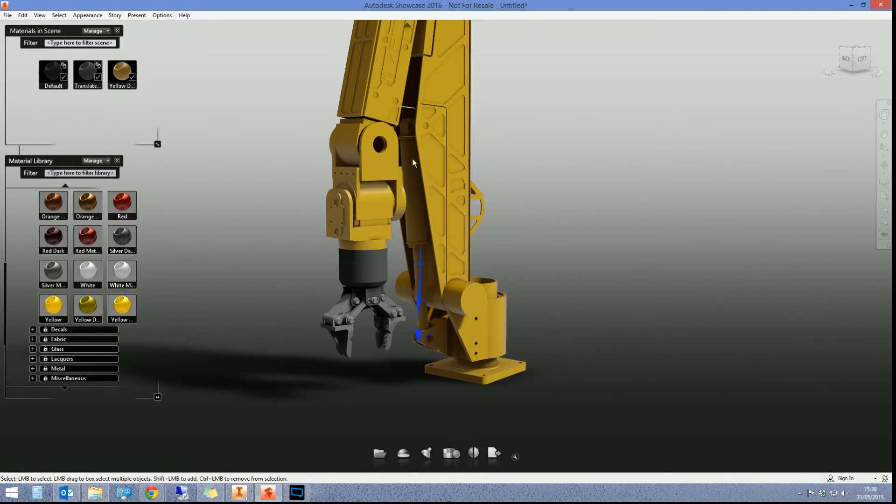
# Step: Collapse the Car Paint materials and expand Metal-Chrome under Showcase Extended Materials, keeping the shoulder actuator rod selected
pyautogui.scroll(3, 419, 315)
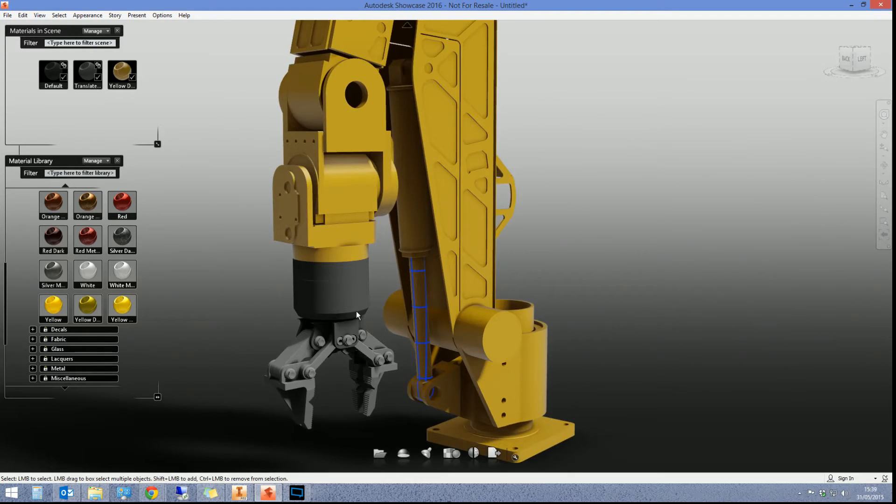
pyautogui.scroll(2, 62, 229)
pyautogui.scroll(5, 62, 229)
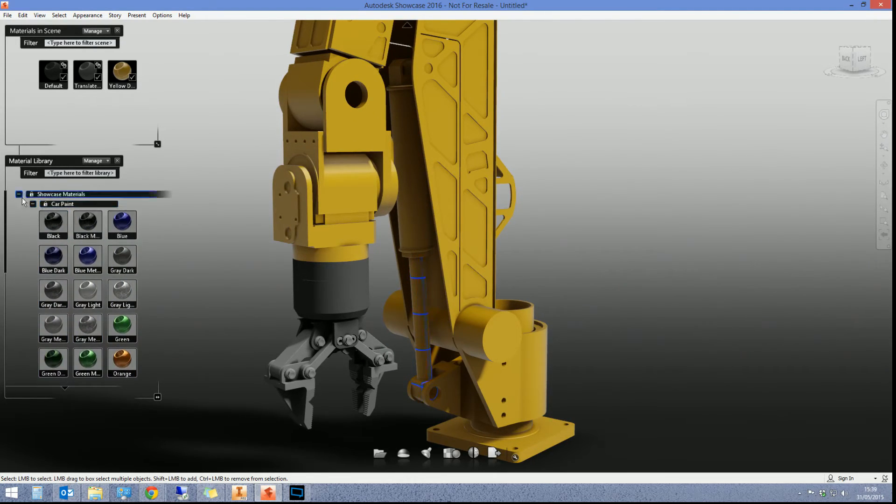
pyautogui.click(33, 204)
pyautogui.click(18, 312)
pyautogui.scroll(-6, 93, 295)
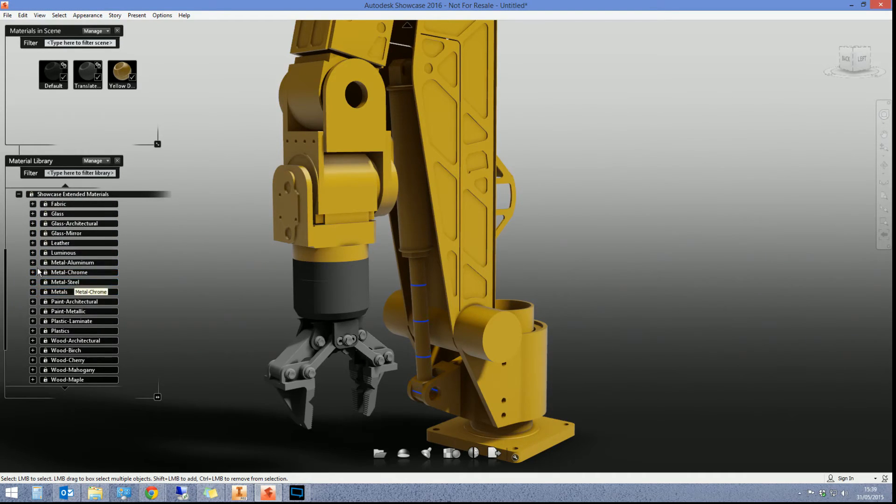
pyautogui.click(34, 272)
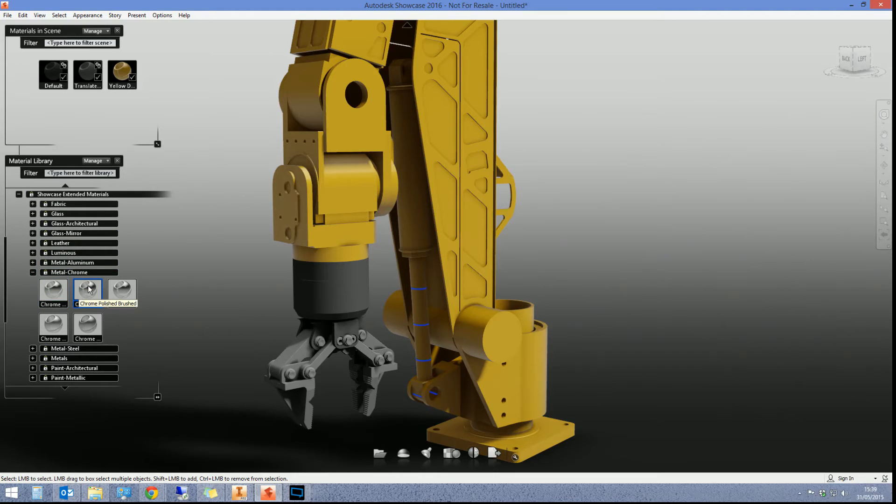
# Step: Apply the last of the five Metal-Chrome materials to the shoulder actuator rod, clear the selection and view it from both sides
pyautogui.doubleClick(96, 324)
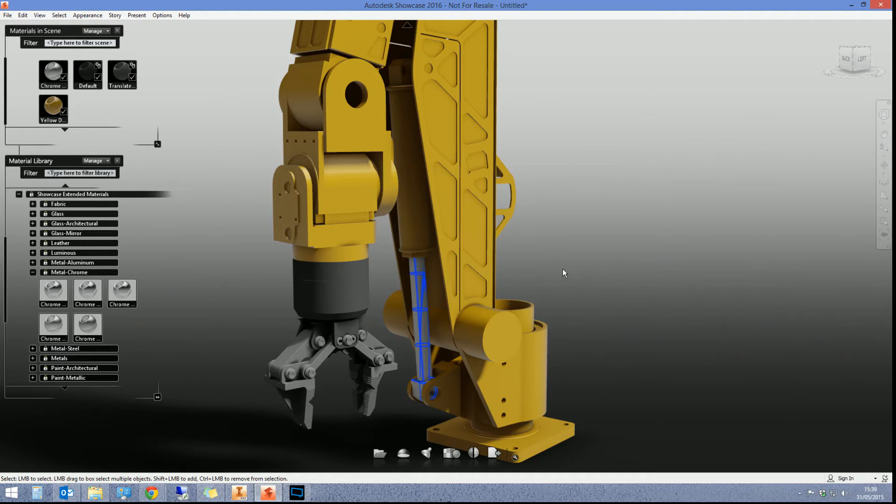
pyautogui.click(603, 211)
pyautogui.moveTo(397, 326)
pyautogui.keyDown('alt'); pyautogui.mouseDown()
pyautogui.moveTo(530, 306)
pyautogui.moveTo(386, 324)
pyautogui.mouseUp(); pyautogui.keyUp('alt')
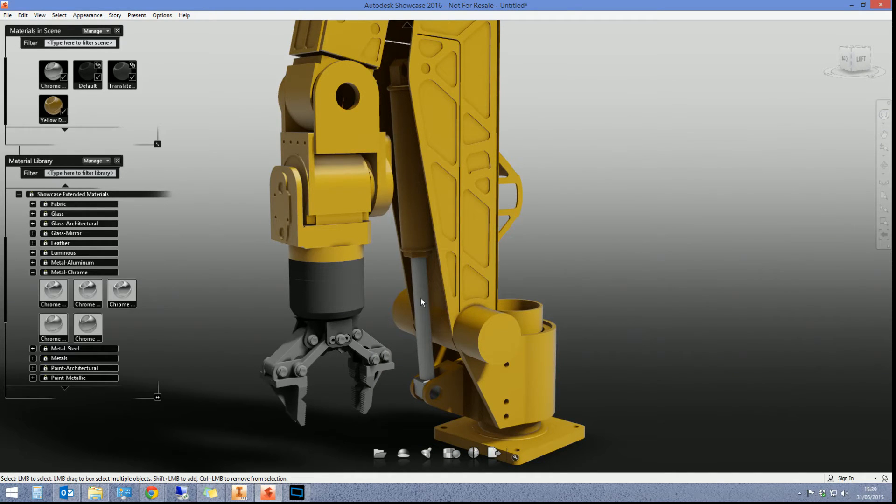
pyautogui.moveTo(425, 318)
pyautogui.keyDown('alt'); pyautogui.mouseDown()
pyautogui.moveTo(472, 324)
pyautogui.moveTo(452, 318)
pyautogui.mouseUp(); pyautogui.keyUp('alt')
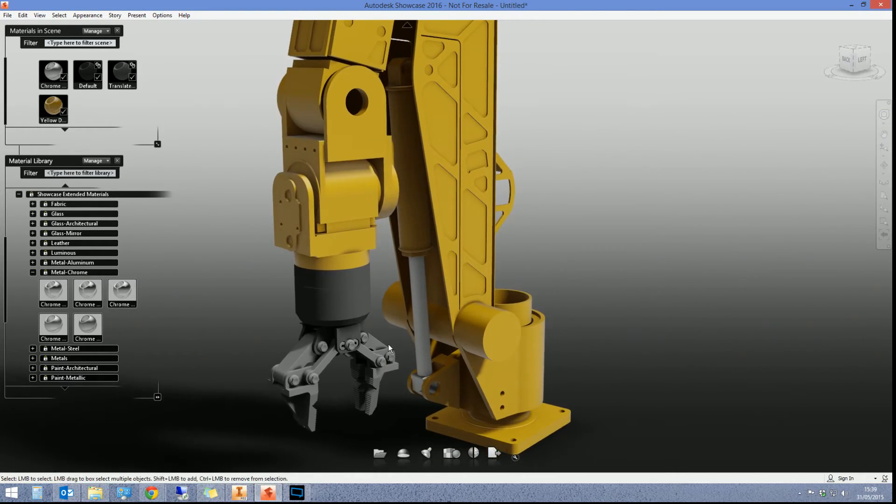
# Step: Inspect the gripper up close, selecting a jaw bolt and the central bracket to check which parts are separate
pyautogui.keyDown('alt'); pyautogui.moveTo(391, 396); pyautogui.dragTo(408, 273, button='middle'); pyautogui.keyUp('alt')
pyautogui.keyDown('alt'); pyautogui.moveTo(408, 273); pyautogui.dragTo(350, 283); pyautogui.keyUp('alt')
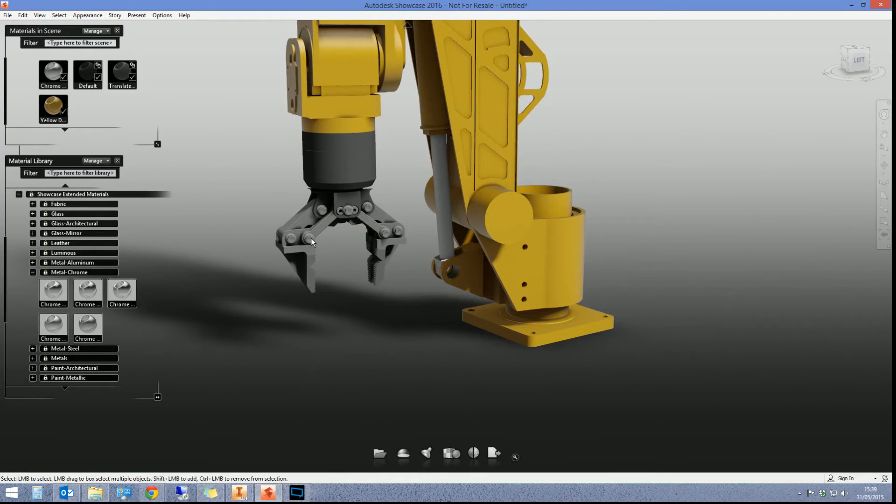
pyautogui.scroll(-2, 313, 230)
pyautogui.scroll(4, 309, 235)
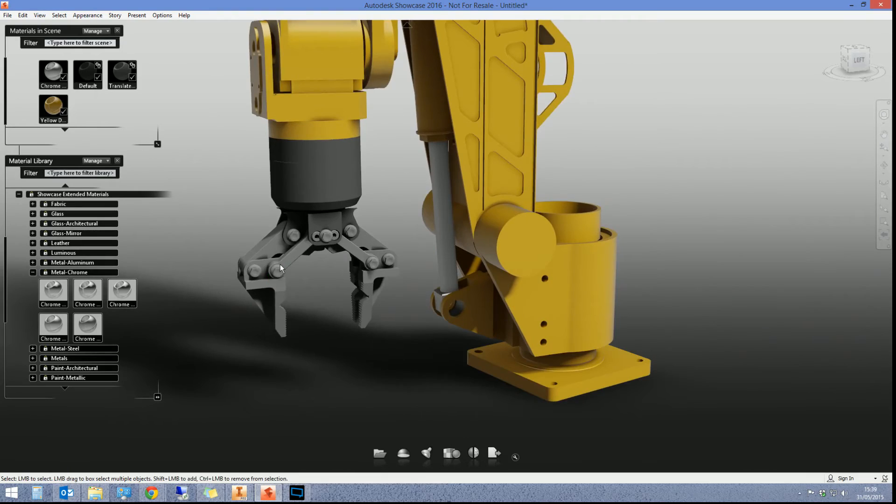
pyautogui.scroll(5, 280, 264)
pyautogui.moveTo(282, 269)
pyautogui.keyDown('alt'); pyautogui.mouseDown()
pyautogui.moveTo(414, 264)
pyautogui.moveTo(234, 254)
pyautogui.mouseUp(); pyautogui.keyUp('alt')
pyautogui.keyDown('alt'); pyautogui.moveTo(252, 215); pyautogui.dragTo(364, 210); pyautogui.keyUp('alt')
pyautogui.click(194, 280)
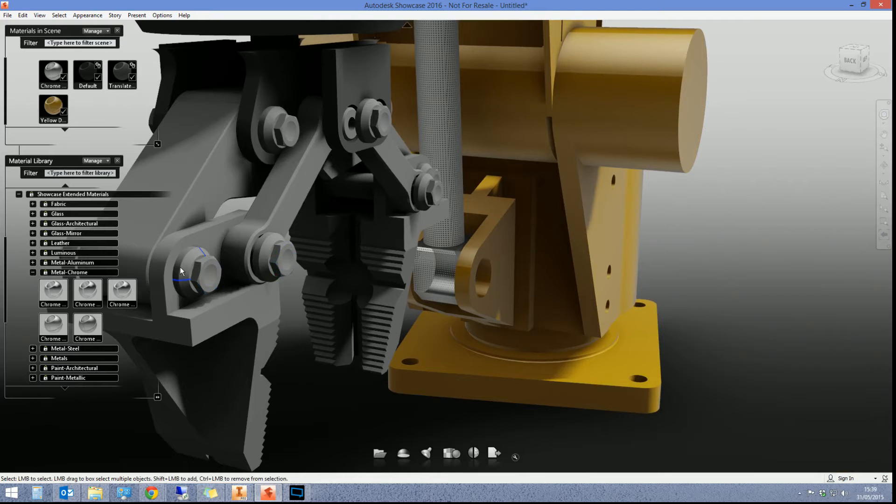
pyautogui.click(333, 82)
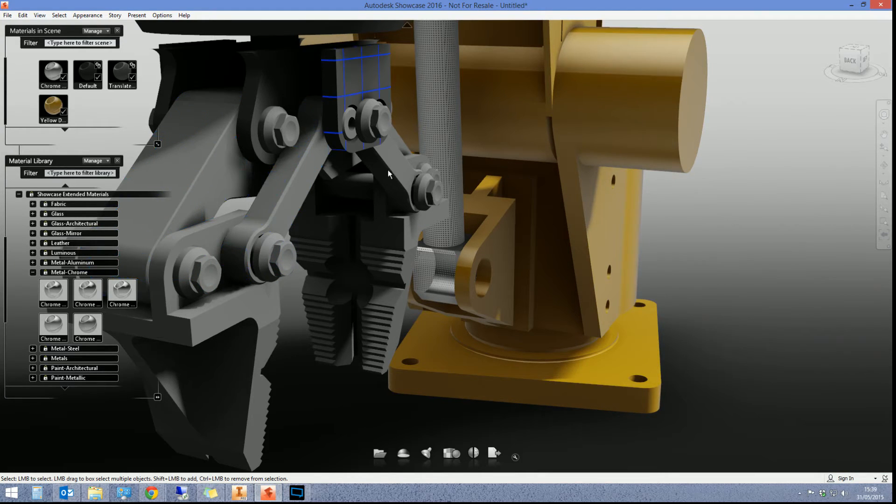
# Step: Apply the first Metal-Chrome material to the shoulder actuator rod and clear the selection
pyautogui.scroll(-5, 387, 208)
pyautogui.scroll(4, 374, 188)
pyautogui.keyDown('alt'); pyautogui.moveTo(425, 191); pyautogui.dragTo(377, 218, button='middle'); pyautogui.keyUp('alt')
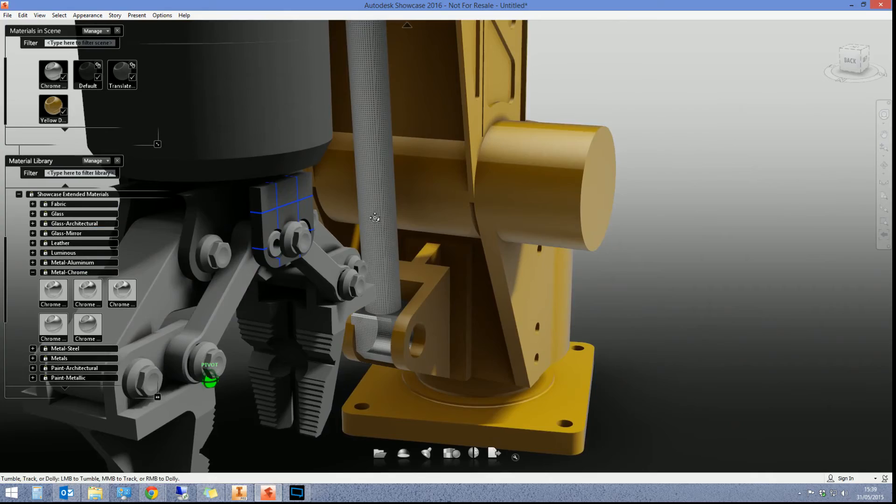
pyautogui.scroll(8, 386, 207)
pyautogui.click(385, 209)
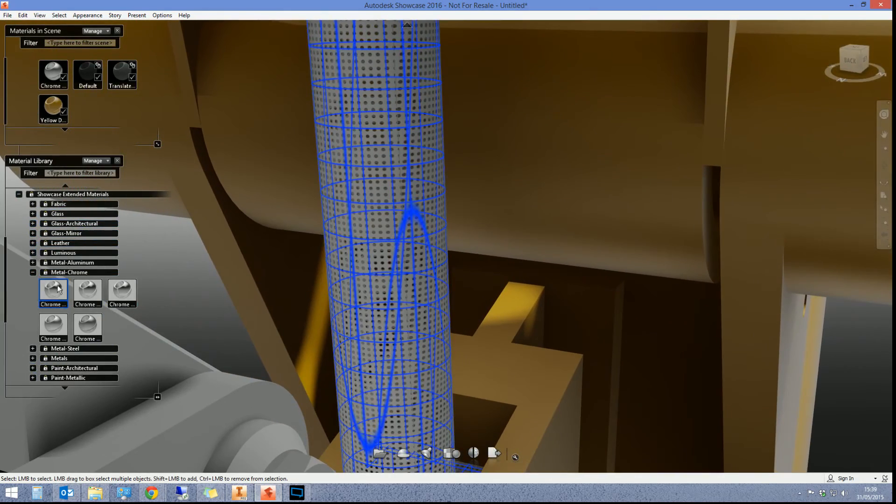
pyautogui.moveTo(55, 295); pyautogui.dragTo(342, 268)
pyautogui.scroll(-8, 347, 262)
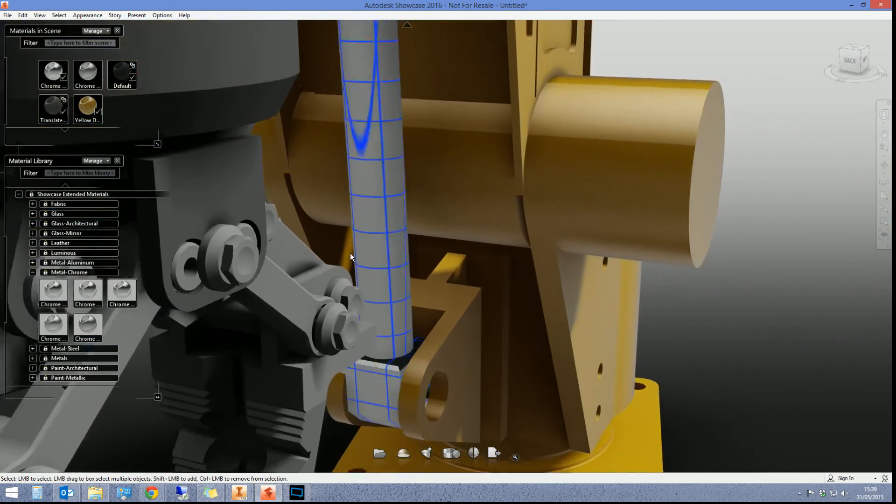
pyautogui.click(537, 275)
# Step: Select all the gripper jaw parts and bolts, apply the first "Steel Pol..." material from Metal-Steel, and clear the selection
pyautogui.keyDown('alt'); pyautogui.moveTo(537, 274); pyautogui.dragTo(333, 240); pyautogui.keyUp('alt')
pyautogui.keyDown('alt'); pyautogui.moveTo(329, 240); pyautogui.dragTo(466, 254, button='middle'); pyautogui.keyUp('alt')
pyautogui.keyDown('alt'); pyautogui.moveTo(466, 254); pyautogui.dragTo(260, 175); pyautogui.keyUp('alt')
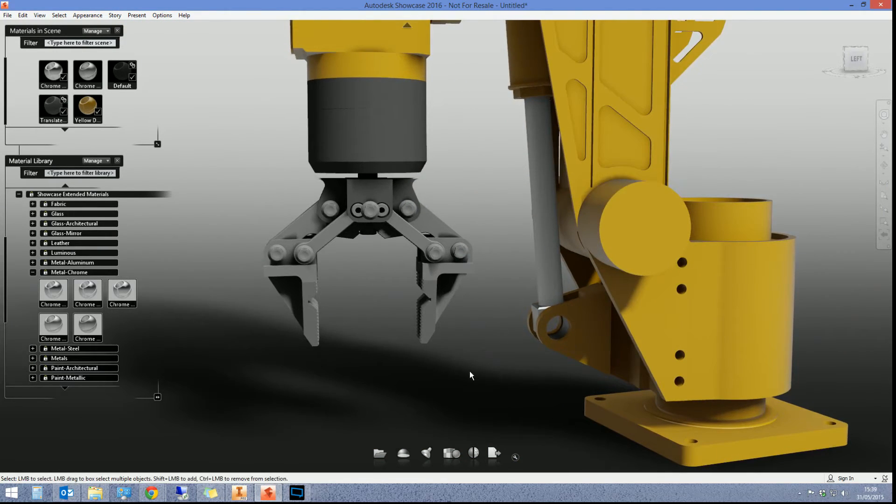
pyautogui.moveTo(470, 375); pyautogui.dragTo(227, 179)
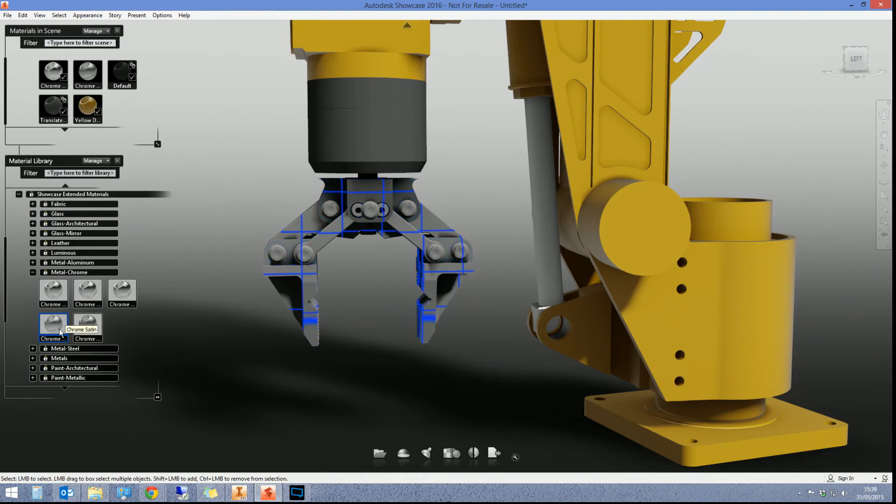
pyautogui.click(44, 349)
pyautogui.doubleClick(85, 311)
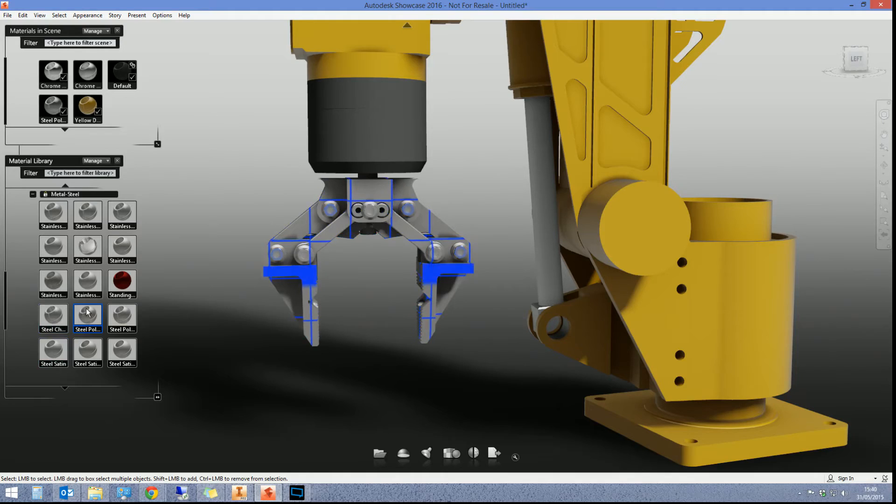
pyautogui.keyDown('alt'); pyautogui.moveTo(360, 281); pyautogui.dragTo(501, 290); pyautogui.keyUp('alt')
pyautogui.click(416, 304)
# Step: Examine the steel finish on the gripper's links and bolts at close range, and return to a view of the gripper
pyautogui.scroll(2, 351, 218)
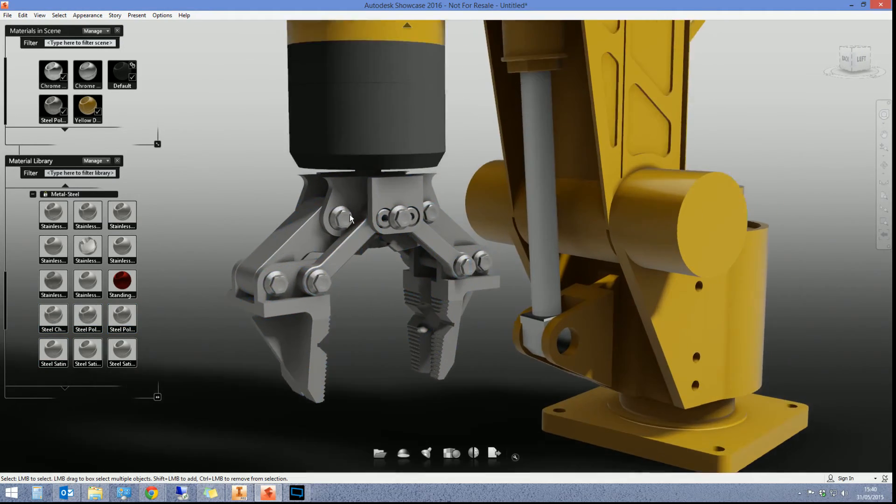
pyautogui.scroll(5, 349, 229)
pyautogui.scroll(4, 216, 248)
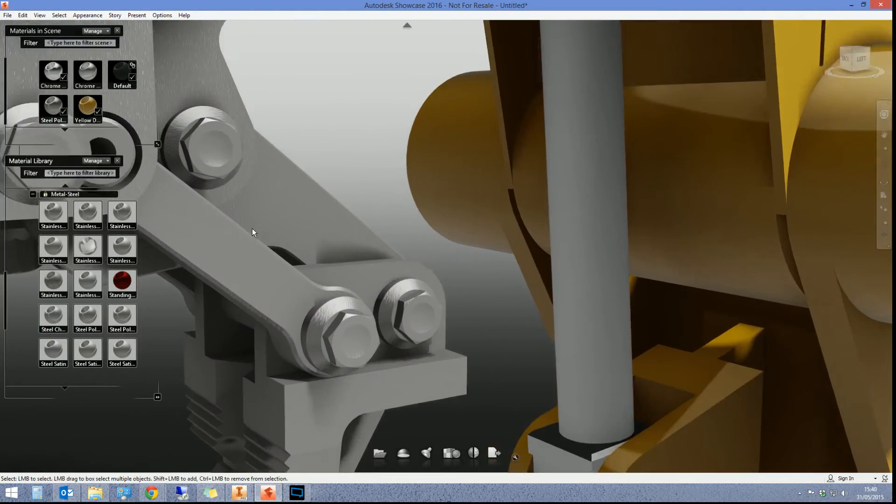
pyautogui.scroll(6, 246, 243)
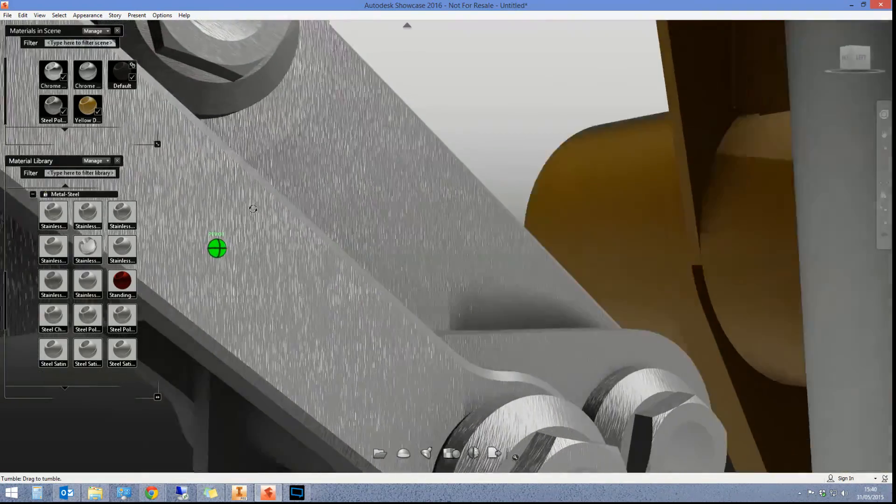
pyautogui.scroll(-10, 253, 209)
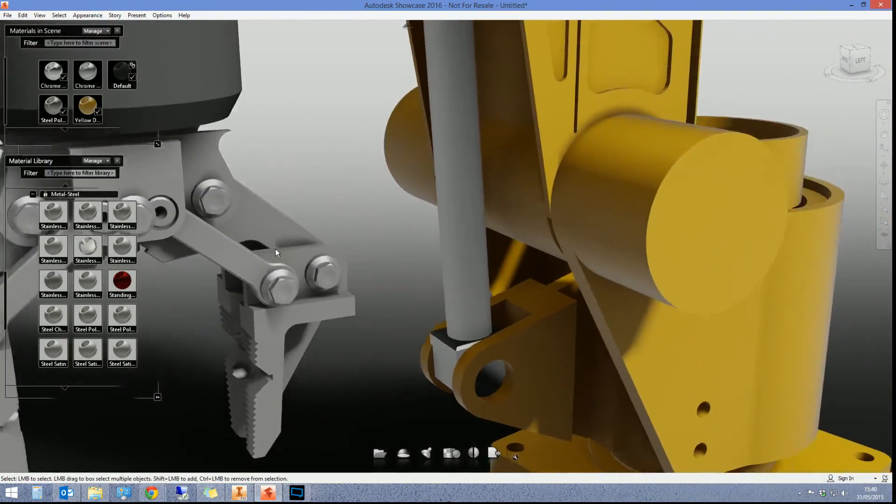
pyautogui.scroll(-6, 246, 222)
pyautogui.scroll(5, 341, 283)
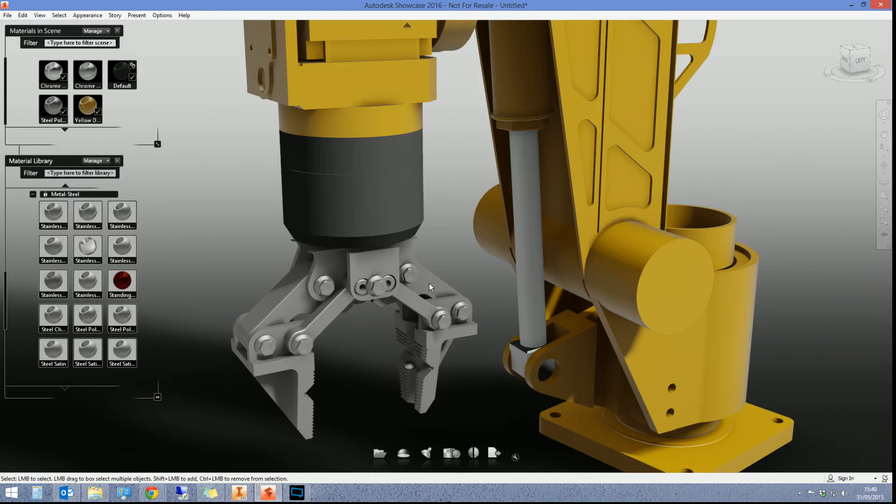
# Step: Select the dark wrist cylinder above the gripper, apply the "Black M..." car paint from Showcase Materials, and clear the selection
pyautogui.moveTo(398, 318)
pyautogui.keyDown('alt'); pyautogui.mouseDown()
pyautogui.moveTo(435, 240)
pyautogui.moveTo(483, 284)
pyautogui.moveTo(707, 227)
pyautogui.moveTo(140, 190)
pyautogui.moveTo(276, 230)
pyautogui.mouseUp(); pyautogui.keyUp('alt')
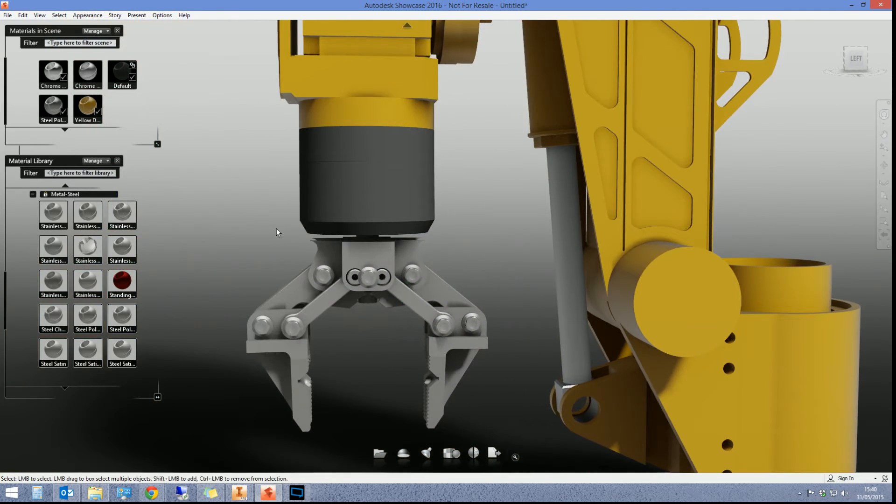
pyautogui.click(352, 201)
pyautogui.keyDown('alt'); pyautogui.moveTo(386, 206); pyautogui.dragTo(491, 201); pyautogui.keyUp('alt')
pyautogui.moveTo(399, 182)
pyautogui.keyDown('alt'); pyautogui.mouseDown()
pyautogui.moveTo(259, 190)
pyautogui.moveTo(406, 263)
pyautogui.moveTo(306, 194)
pyautogui.moveTo(320, 196)
pyautogui.mouseUp(); pyautogui.keyUp('alt')
pyautogui.moveTo(483, 210); pyautogui.dragTo(238, 136)
pyautogui.click(489, 239)
pyautogui.moveTo(507, 234); pyautogui.dragTo(354, 190)
pyautogui.click(488, 217)
pyautogui.moveTo(489, 221); pyautogui.dragTo(295, 169)
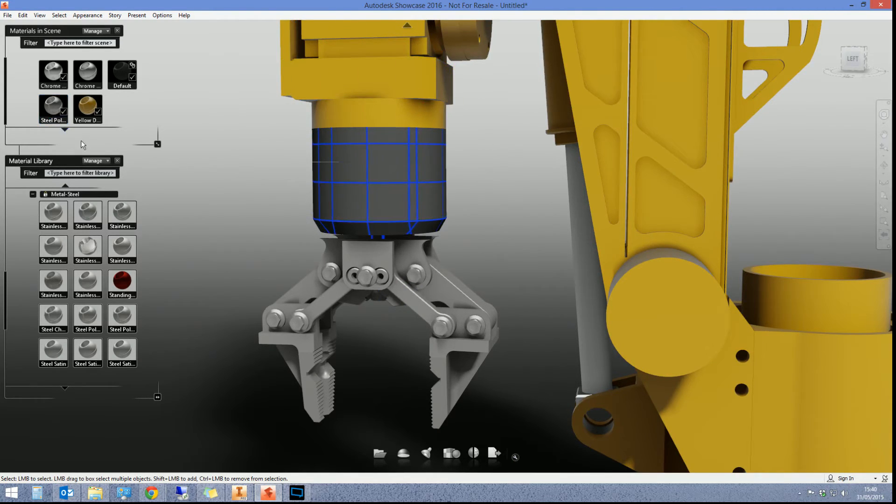
pyautogui.click(33, 194)
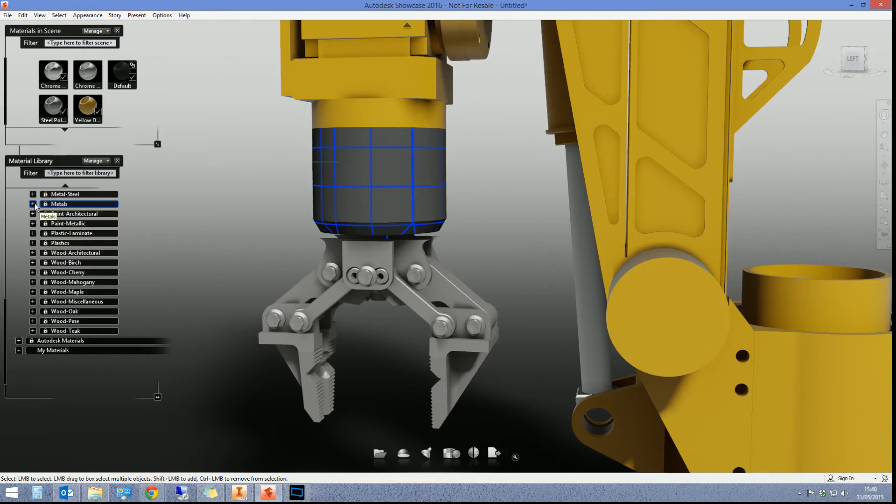
pyautogui.scroll(5, 42, 215)
pyautogui.scroll(6, 48, 220)
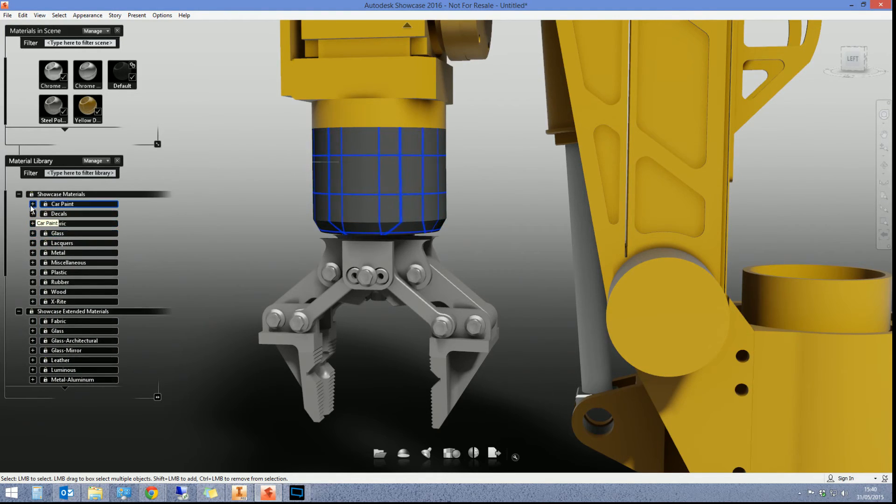
pyautogui.click(33, 205)
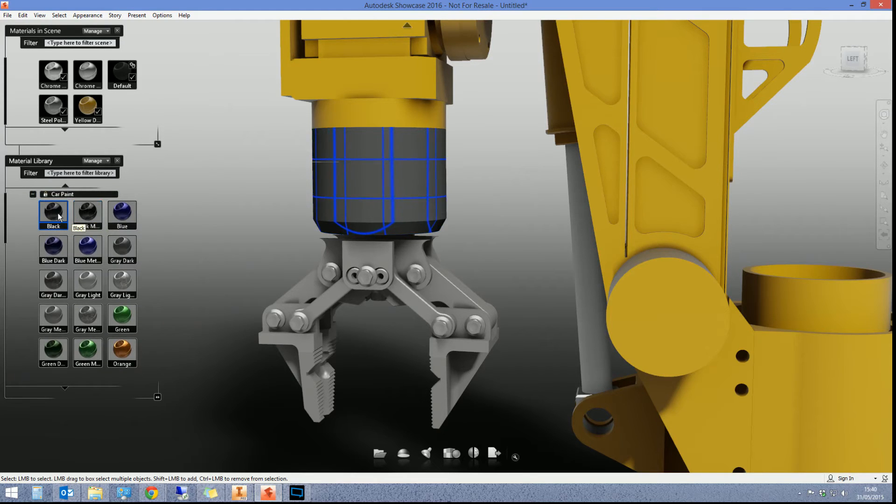
pyautogui.click(91, 217)
pyautogui.click(238, 213)
# Step: Turn the whole robot to a view between its right and back sides, and close the material library
pyautogui.moveTo(481, 221)
pyautogui.keyDown('alt'); pyautogui.mouseDown()
pyautogui.moveTo(551, 226)
pyautogui.moveTo(691, 278)
pyautogui.mouseUp(); pyautogui.keyUp('alt')
pyautogui.scroll(4, 502, 235)
pyautogui.scroll(-6, 493, 242)
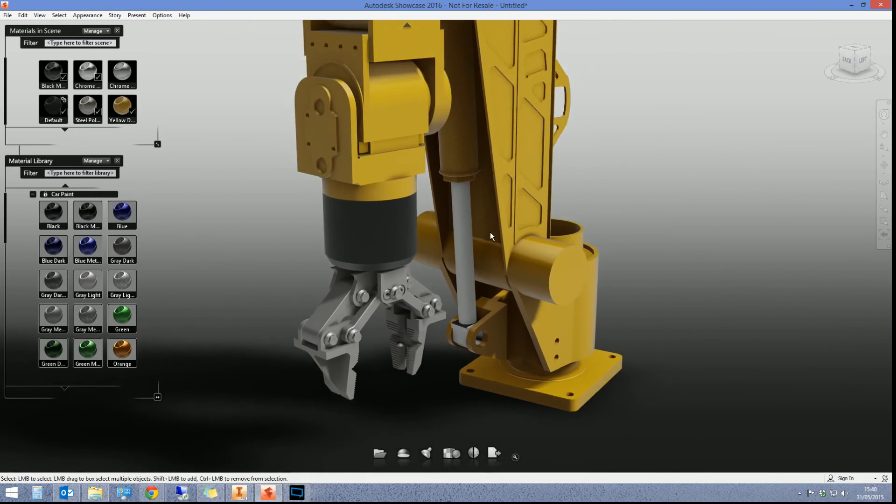
pyautogui.scroll(-6, 490, 232)
pyautogui.keyDown('alt'); pyautogui.moveTo(486, 212); pyautogui.dragTo(822, 210); pyautogui.keyUp('alt')
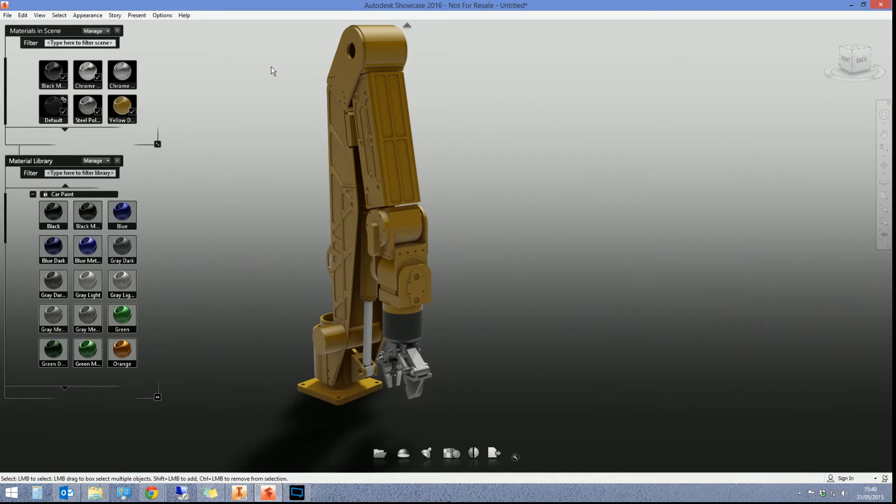
pyautogui.click(118, 31)
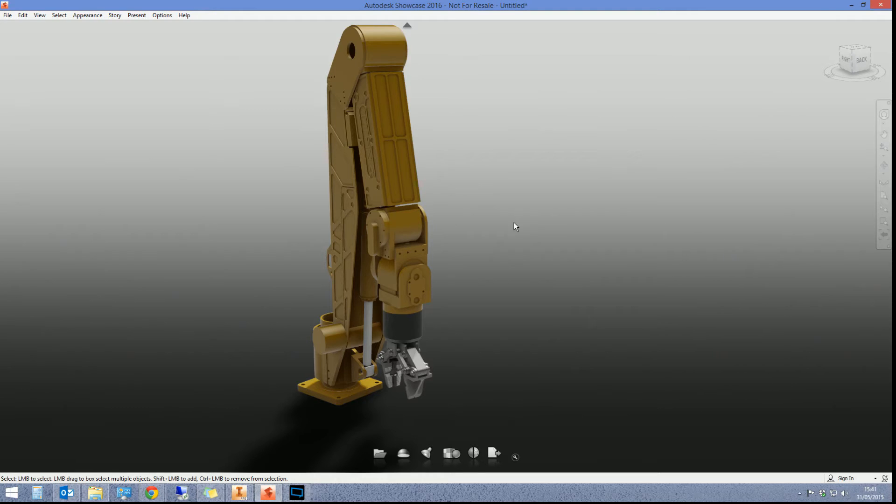
# Step: Open the Lighting Environment Library, browse its backgrounds and apply the Docks exterior environment to the scene
pyautogui.click(89, 16)
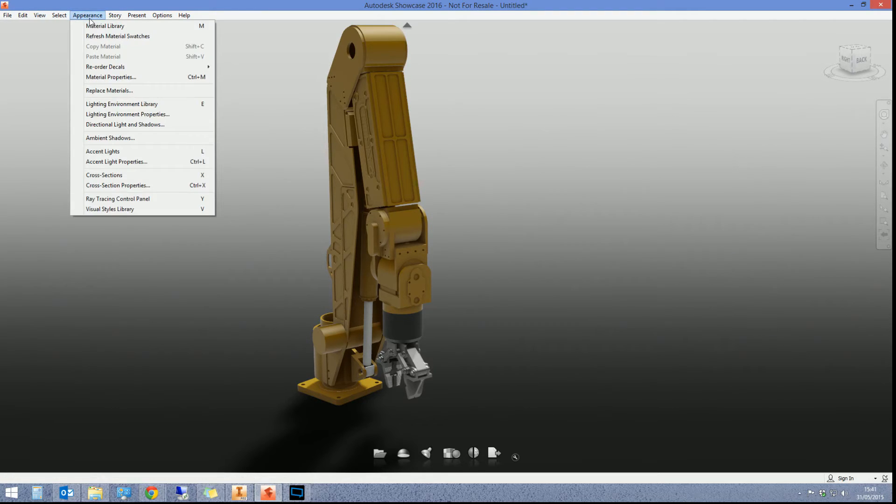
pyautogui.click(105, 107)
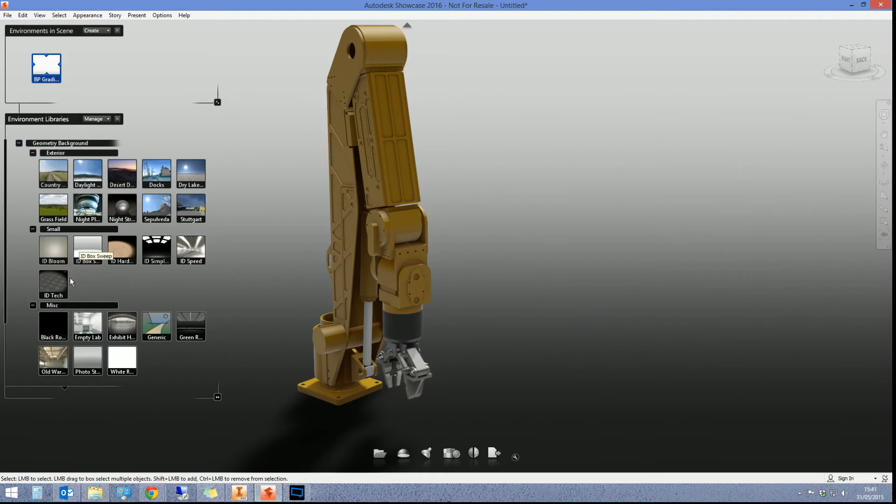
pyautogui.scroll(-2, 79, 262)
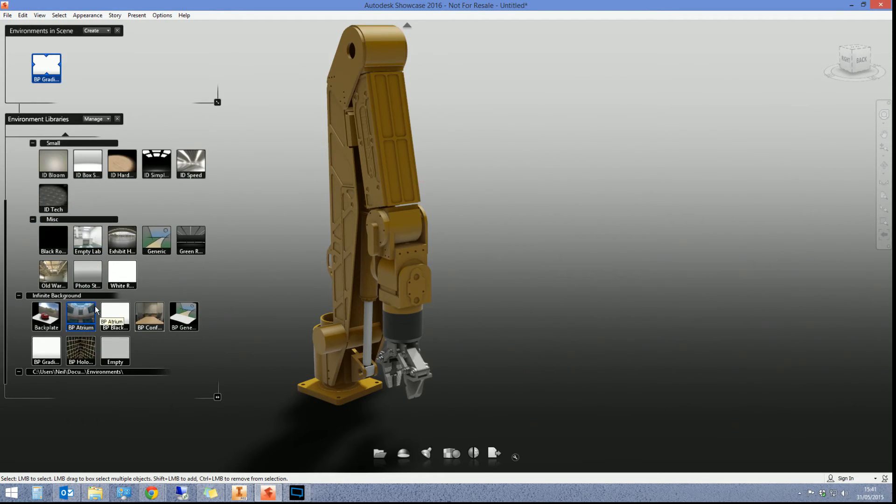
pyautogui.scroll(1, 97, 289)
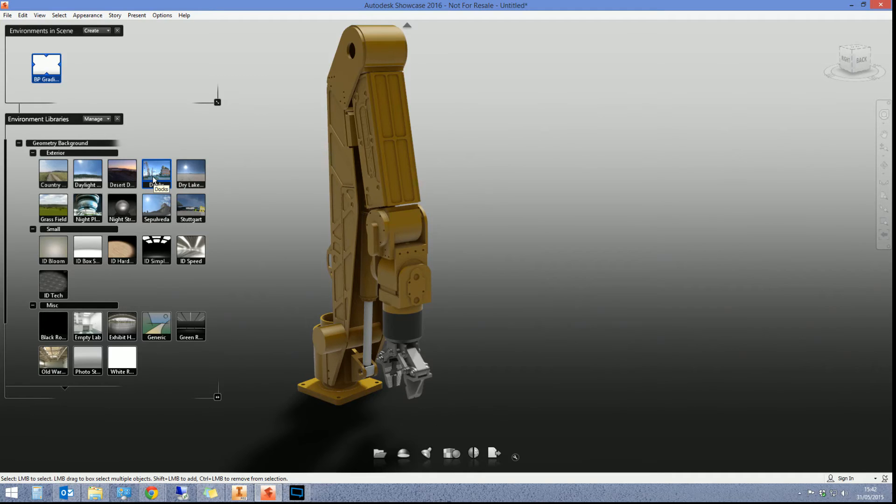
pyautogui.doubleClick(165, 169)
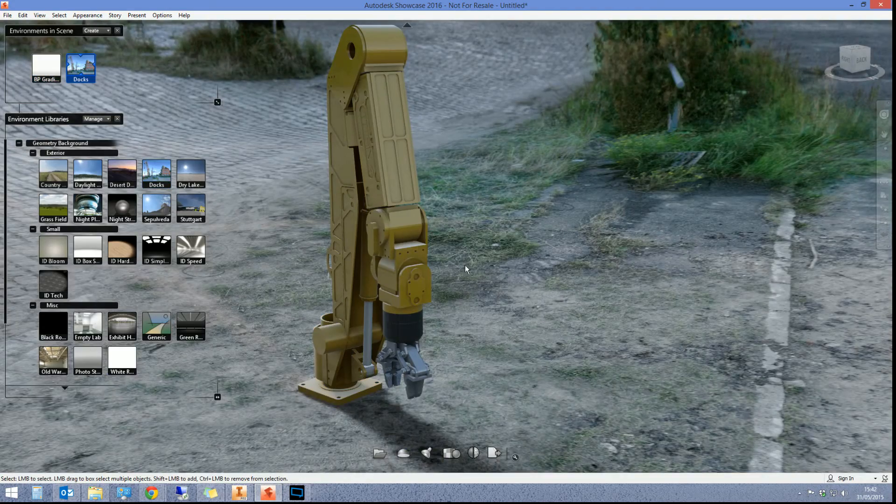
# Step: Look at the whole Docks environment surrounding the robot from afar, turn the scene, and return to the robot
pyautogui.keyDown('alt'); pyautogui.moveTo(465, 266); pyautogui.dragTo(445, 264); pyautogui.keyUp('alt')
pyautogui.scroll(3, 444, 264)
pyautogui.scroll(-5, 444, 274)
pyautogui.scroll(-10, 446, 271)
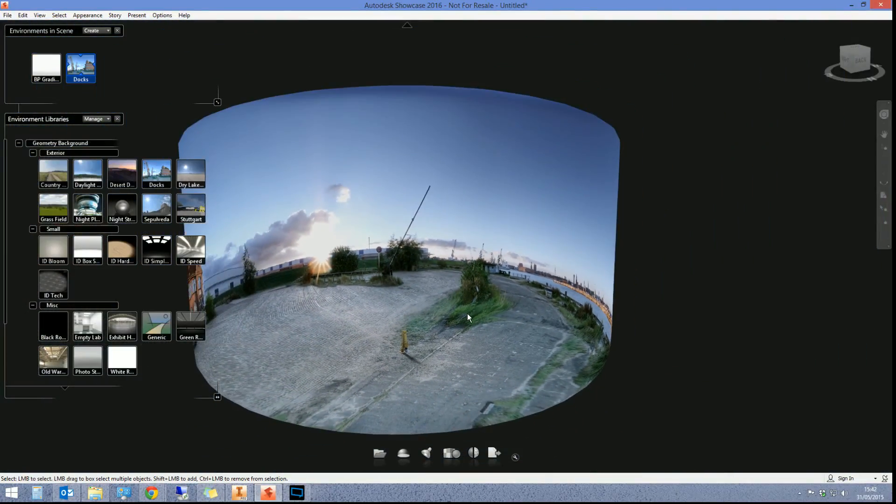
pyautogui.moveTo(467, 317)
pyautogui.keyDown('alt'); pyautogui.mouseDown()
pyautogui.moveTo(601, 251)
pyautogui.moveTo(693, 362)
pyautogui.moveTo(683, 456)
pyautogui.moveTo(634, 245)
pyautogui.moveTo(147, 239)
pyautogui.moveTo(392, 248)
pyautogui.moveTo(292, 271)
pyautogui.moveTo(409, 261)
pyautogui.moveTo(336, 280)
pyautogui.mouseUp(); pyautogui.keyUp('alt')
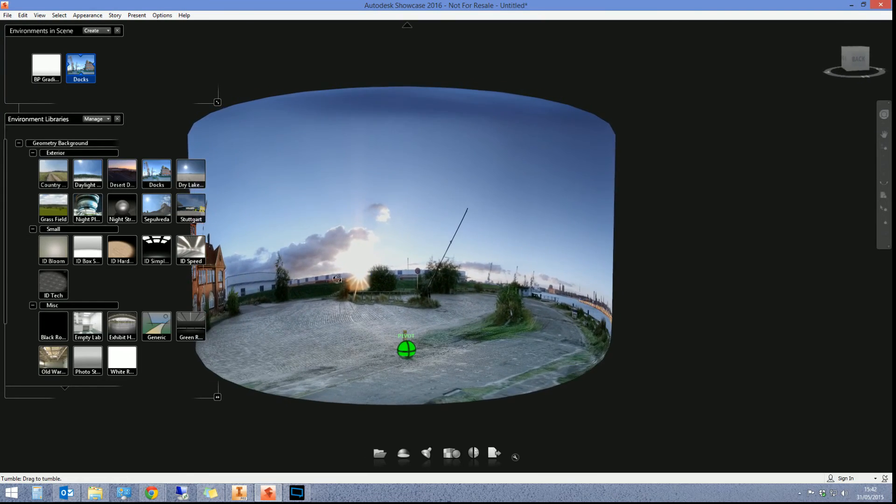
pyautogui.scroll(10, 415, 357)
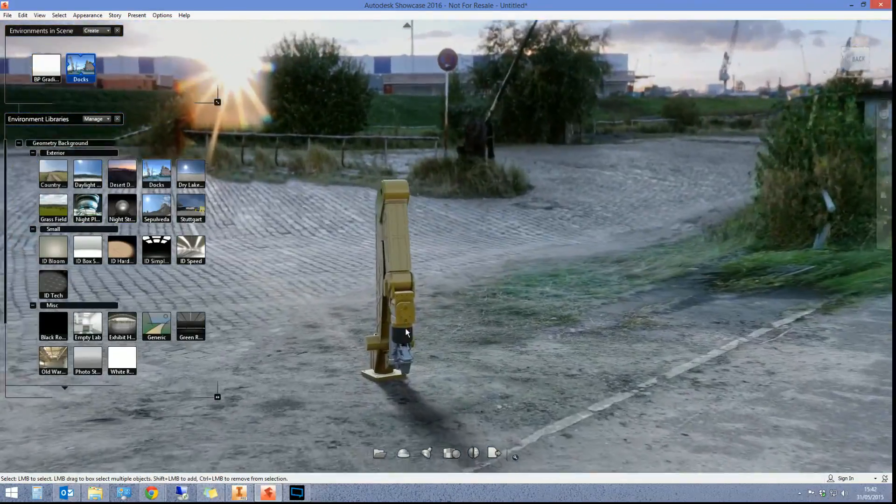
# Step: Examine the Docks reflections on the black wrist cylinder and gripper at close range, and return to a view of the whole robot
pyautogui.scroll(5, 407, 333)
pyautogui.moveTo(391, 306)
pyautogui.keyDown('alt'); pyautogui.mouseDown()
pyautogui.moveTo(402, 332)
pyautogui.moveTo(369, 266)
pyautogui.moveTo(482, 259)
pyautogui.moveTo(556, 268)
pyautogui.moveTo(534, 244)
pyautogui.moveTo(460, 250)
pyautogui.mouseUp(); pyautogui.keyUp('alt')
pyautogui.scroll(5, 401, 377)
pyautogui.moveTo(427, 362)
pyautogui.keyDown('alt'); pyautogui.mouseDown()
pyautogui.moveTo(434, 361)
pyautogui.moveTo(301, 360)
pyautogui.moveTo(215, 374)
pyautogui.moveTo(210, 453)
pyautogui.moveTo(196, 501)
pyautogui.moveTo(410, 266)
pyautogui.moveTo(524, 279)
pyautogui.moveTo(612, 302)
pyautogui.moveTo(589, 381)
pyautogui.moveTo(597, 360)
pyautogui.mouseUp(); pyautogui.keyUp('alt')
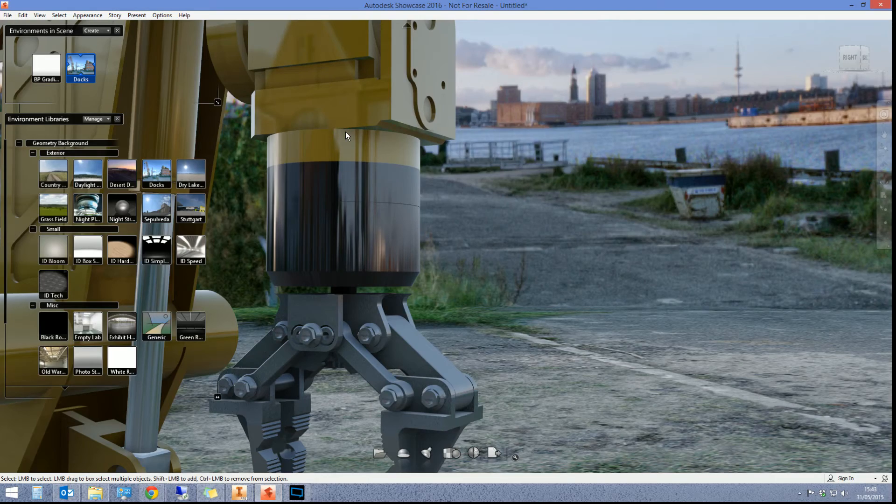
pyautogui.scroll(-10, 417, 172)
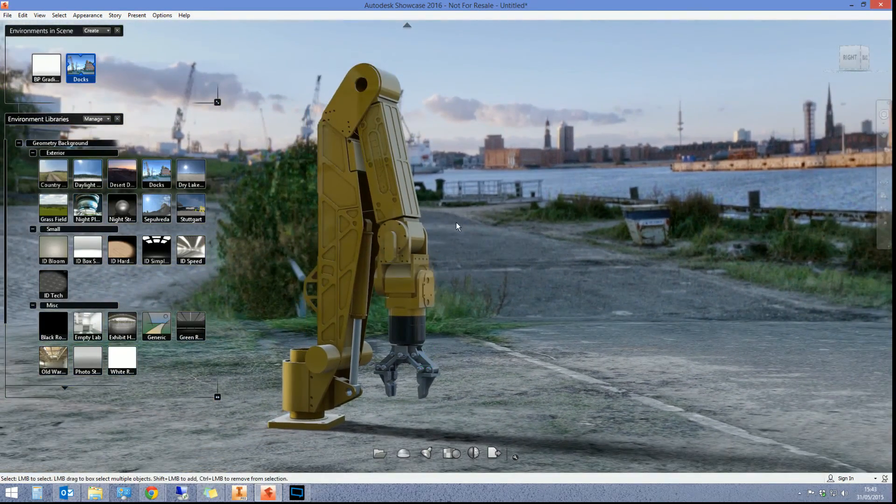
pyautogui.scroll(2, 432, 261)
pyautogui.moveTo(432, 261)
pyautogui.keyDown('shift'); pyautogui.mouseDown(button='middle')
pyautogui.moveTo(397, 268)
pyautogui.moveTo(359, 297)
pyautogui.moveTo(352, 320)
pyautogui.moveTo(432, 351)
pyautogui.mouseUp(button='middle'); pyautogui.keyUp('shift')
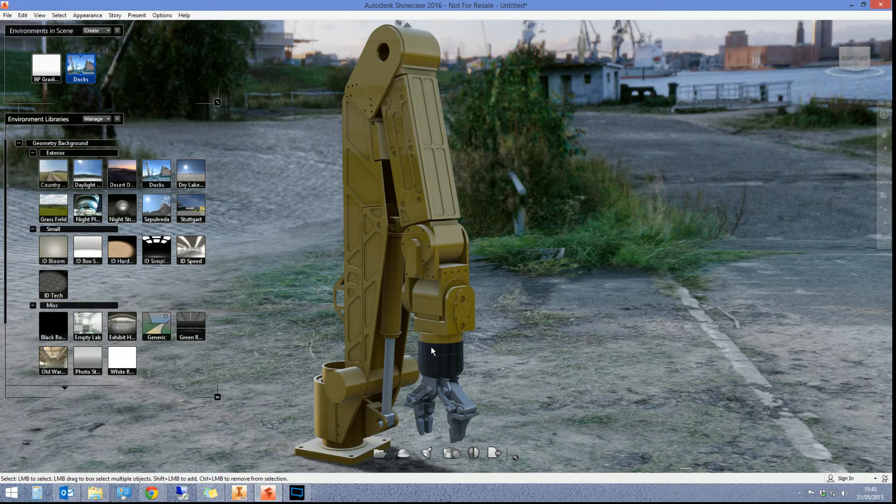
# Step: Open the image publishing settings, choose to publish locally only, and back out of saving the image
pyautogui.click(6, 15)
pyautogui.click(38, 130)
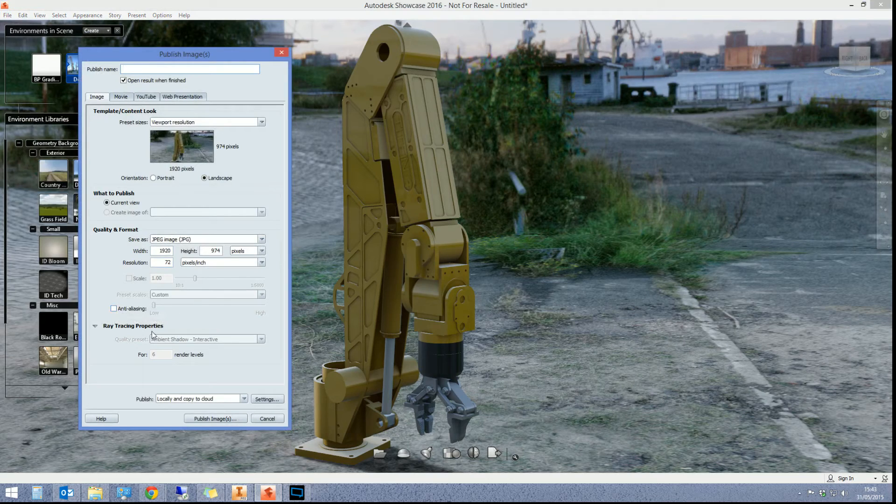
pyautogui.click(232, 398)
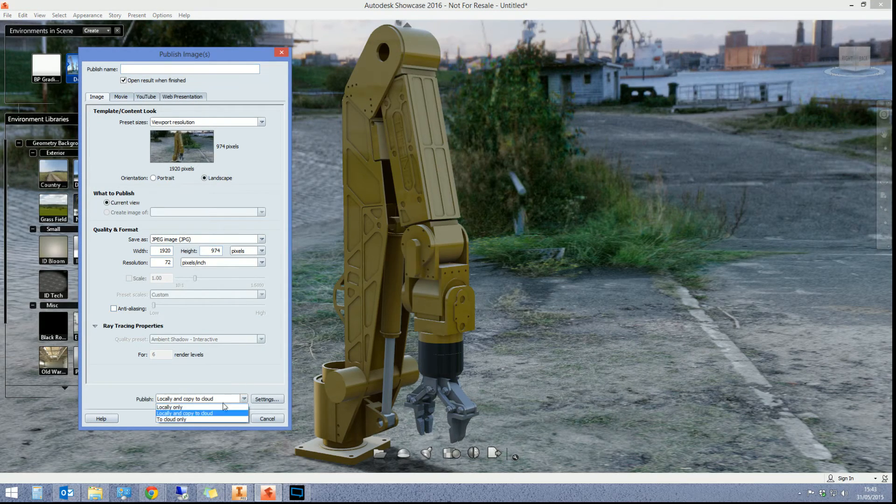
pyautogui.click(199, 407)
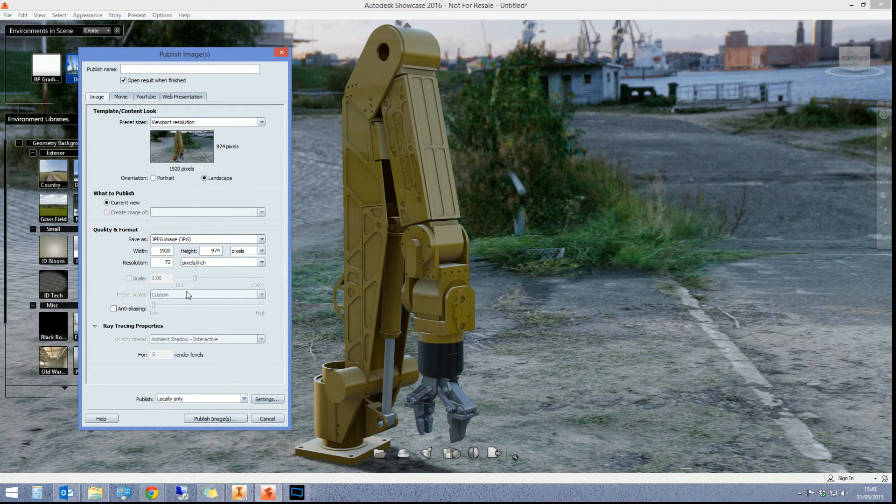
pyautogui.click(223, 422)
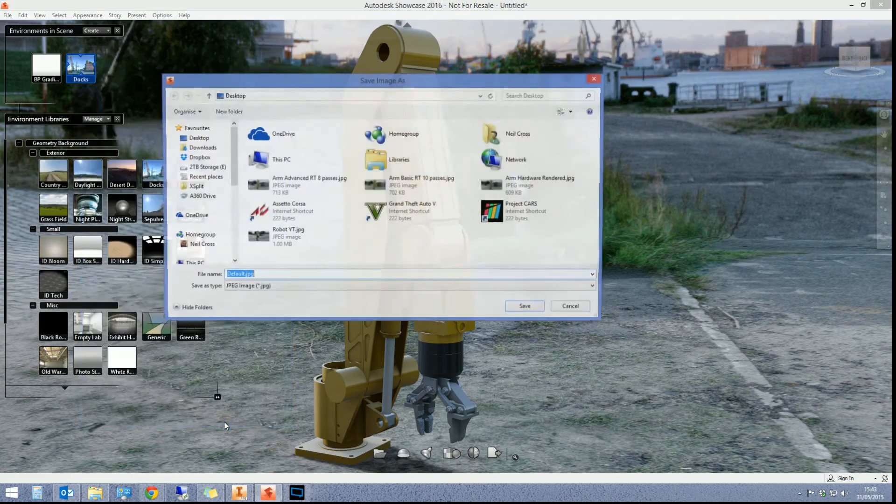
pyautogui.click(569, 306)
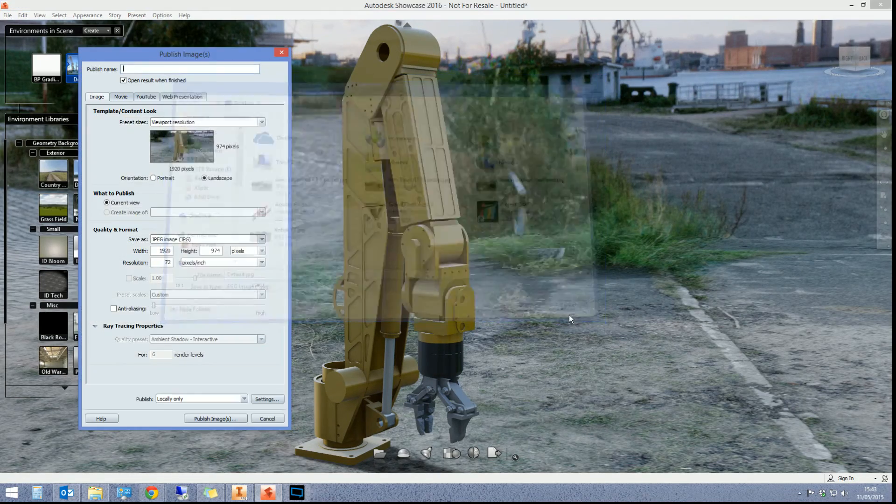
# Step: Close the environment libraries and open the camera properties, placing their window clear of the robot
pyautogui.click(119, 32)
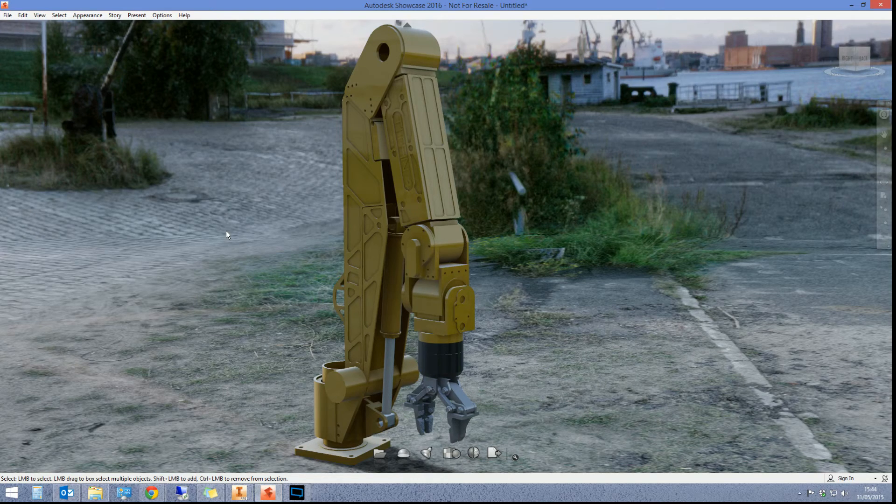
pyautogui.moveTo(404, 259); pyautogui.dragTo(422, 293, button='middle')
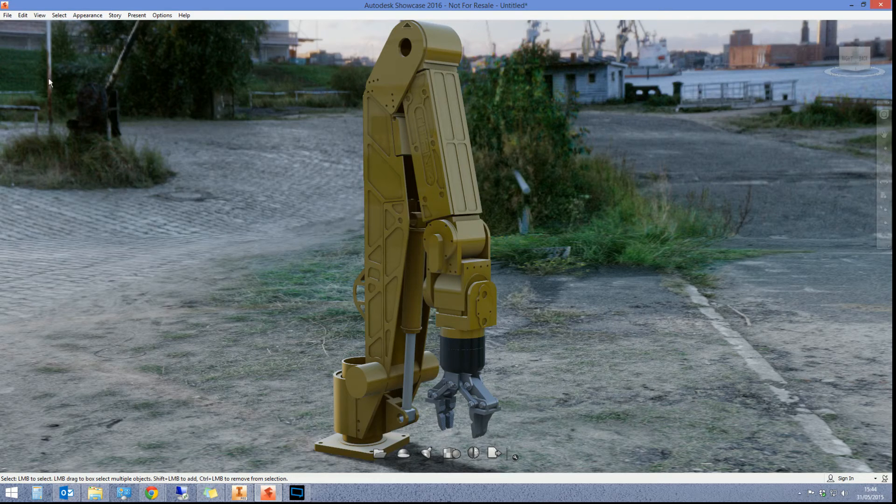
pyautogui.click(23, 17)
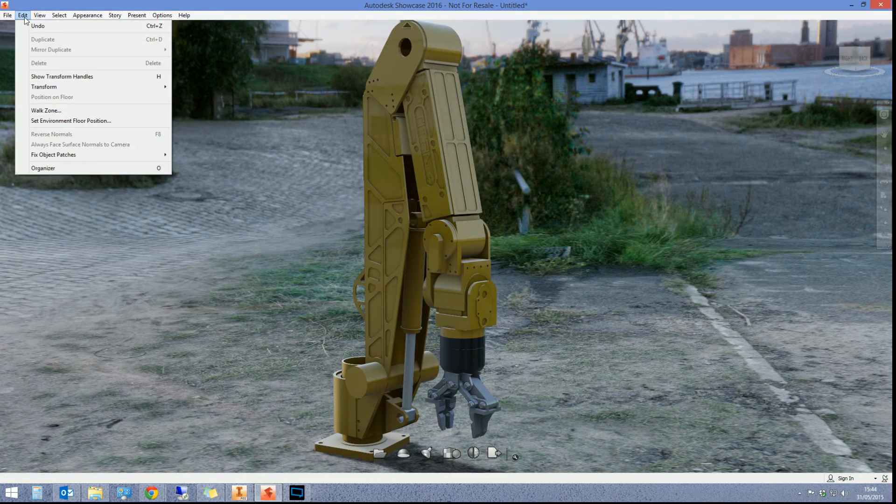
pyautogui.moveTo(42, 18)
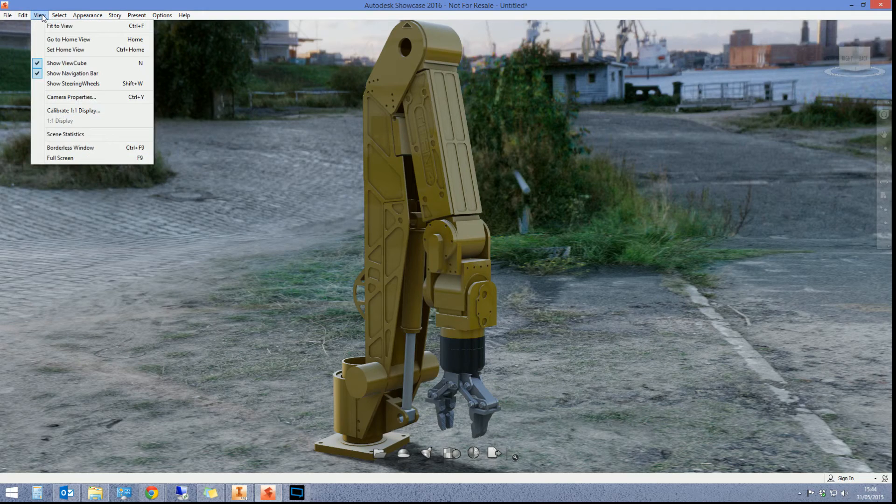
pyautogui.click(56, 96)
pyautogui.moveTo(437, 120); pyautogui.dragTo(206, 103)
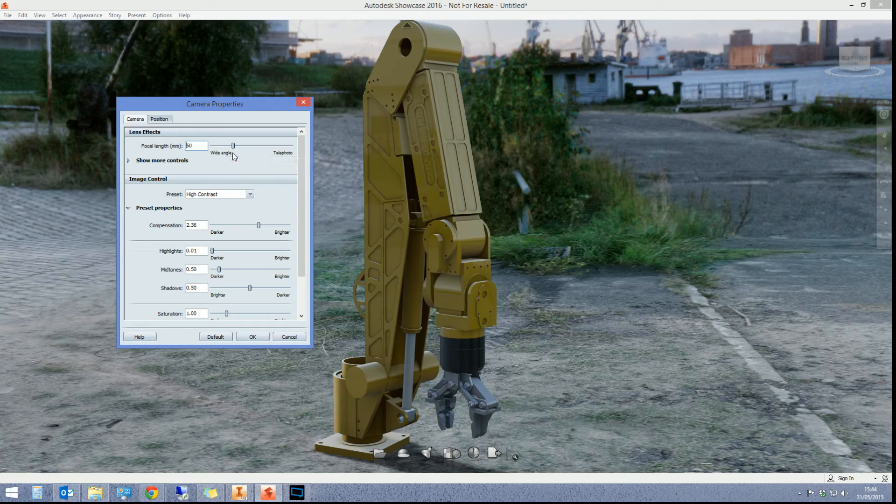
# Step: Try a telephoto focal length of 150 mm on the camera, and set it back to 50 mm
pyautogui.moveTo(233, 151); pyautogui.dragTo(291, 150)
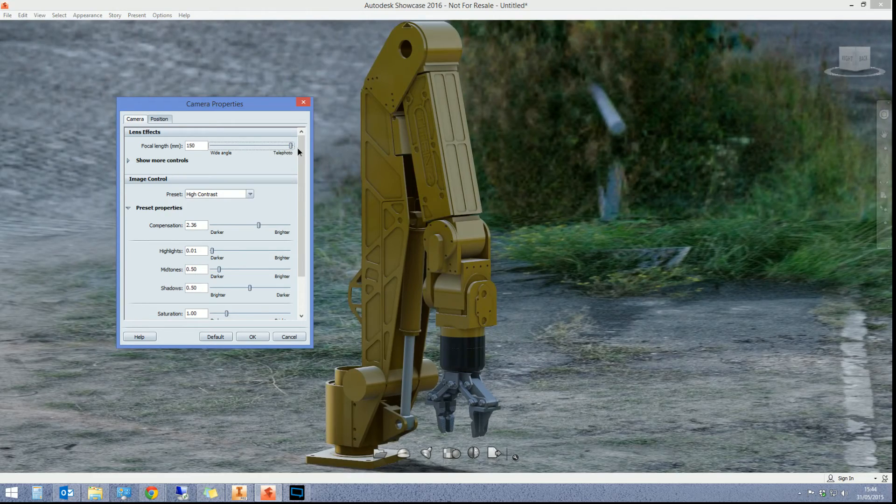
pyautogui.moveTo(292, 146); pyautogui.dragTo(135, 151)
pyautogui.write('50')
pyautogui.press('Return')
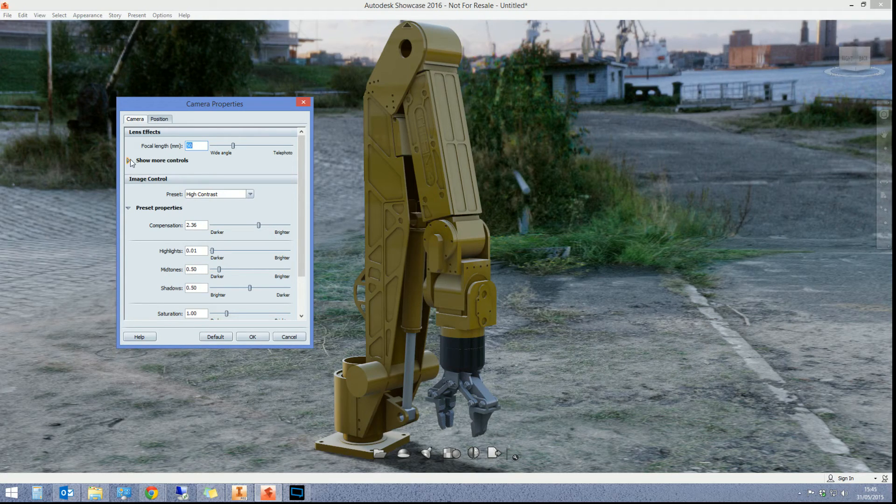
# Step: Show the additional lens controls, enable depth of field and focus it on the center of interest
pyautogui.click(130, 159)
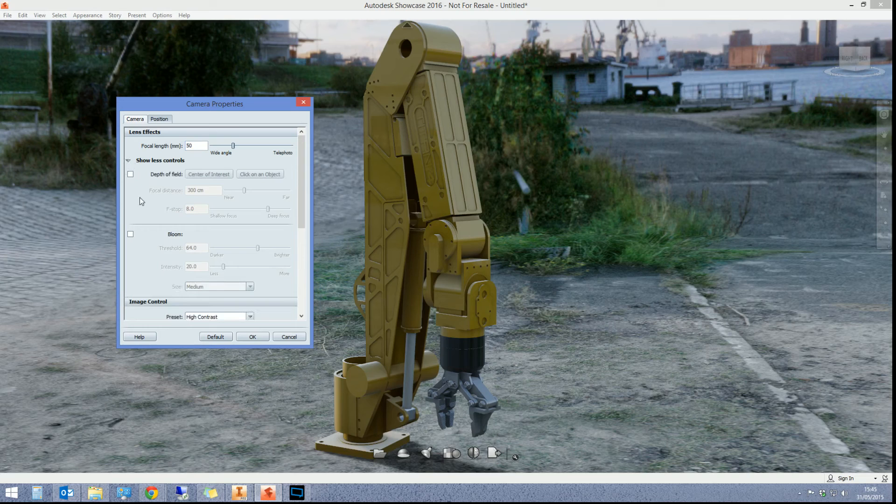
pyautogui.click(131, 175)
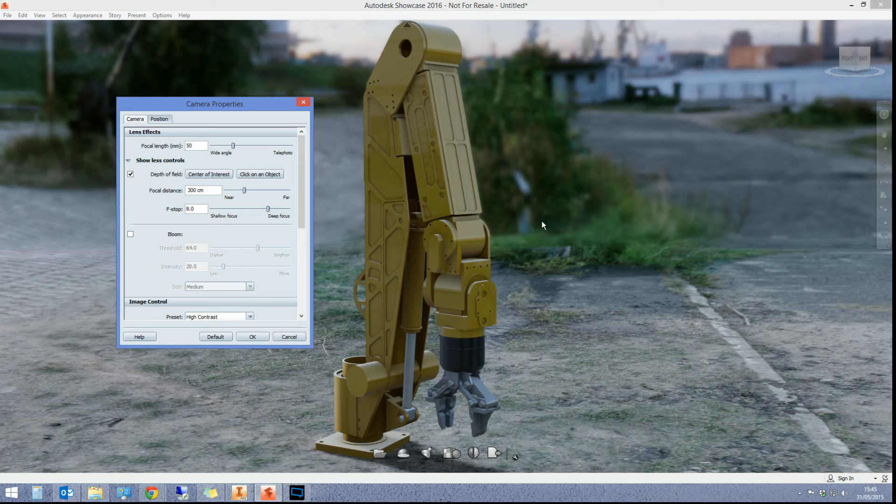
pyautogui.click(223, 177)
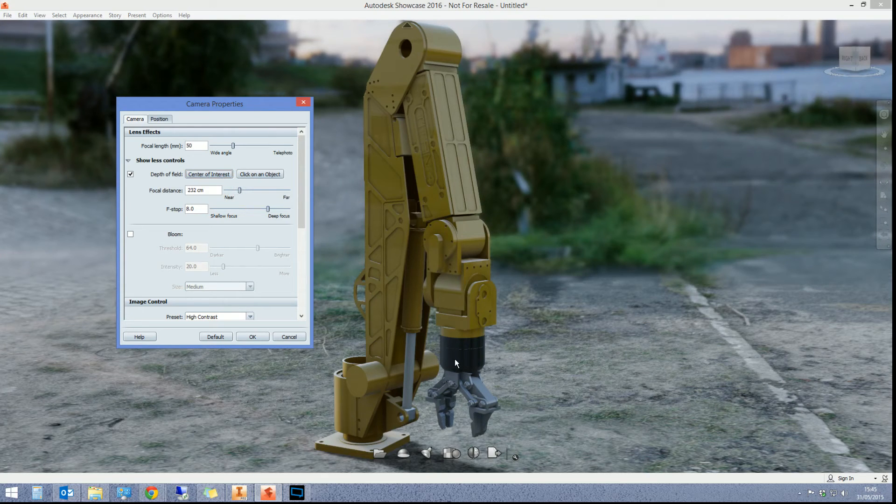
pyautogui.press('alt')
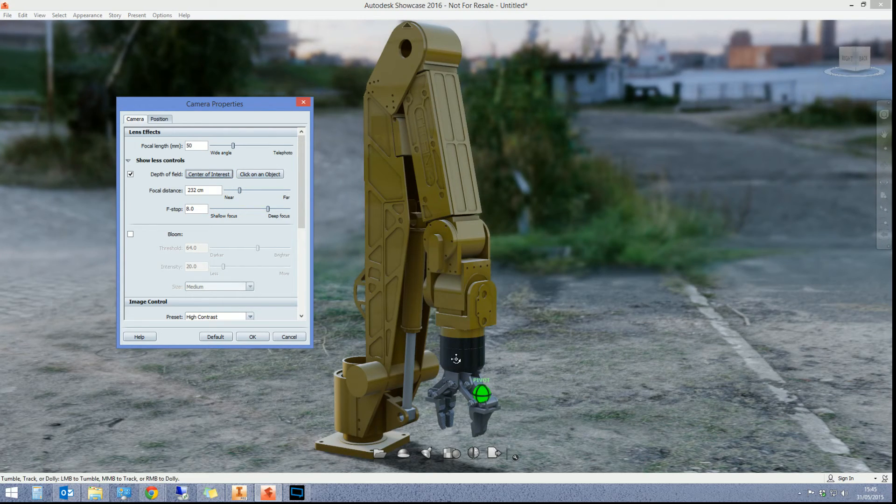
pyautogui.click(460, 359)
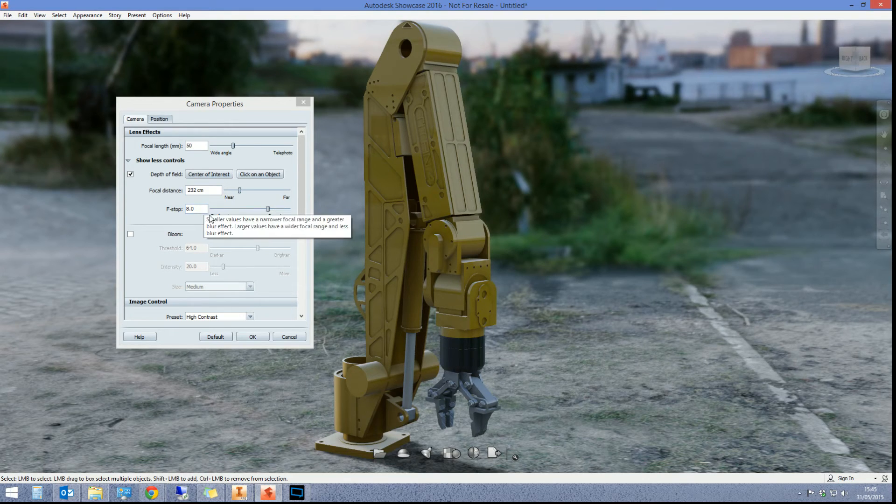
pyautogui.press('alt')
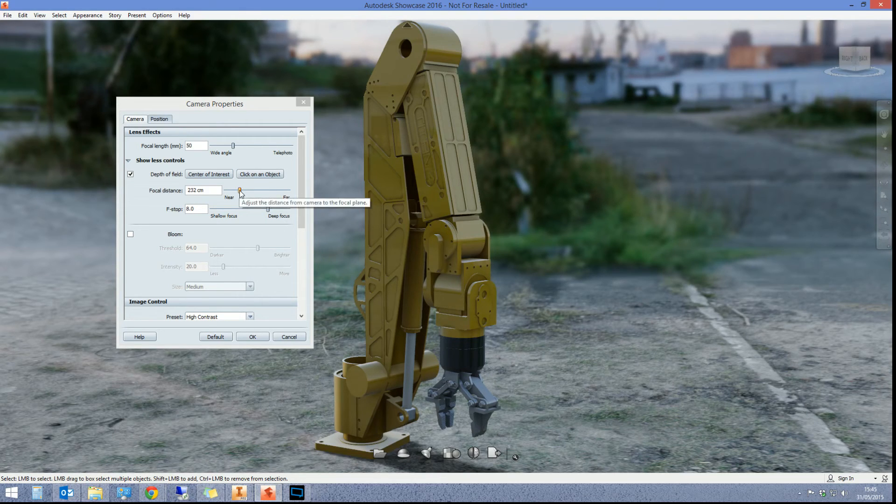
# Step: Set the depth-of-field focal distance to 142 cm and the f-stop to 11.1, and accept the camera properties
pyautogui.moveTo(240, 190)
pyautogui.mouseDown()
pyautogui.moveTo(250, 193)
pyautogui.moveTo(236, 196)
pyautogui.mouseUp()
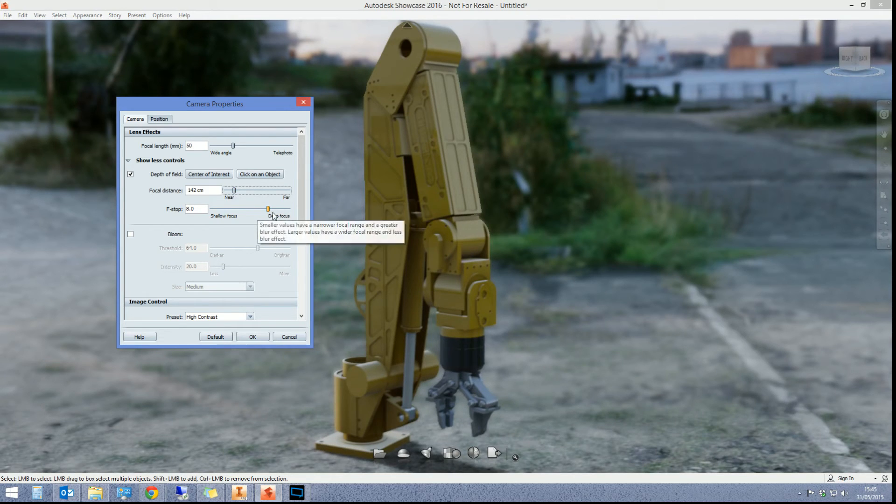
pyautogui.moveTo(269, 209)
pyautogui.mouseDown()
pyautogui.moveTo(259, 212)
pyautogui.moveTo(278, 214)
pyautogui.mouseUp()
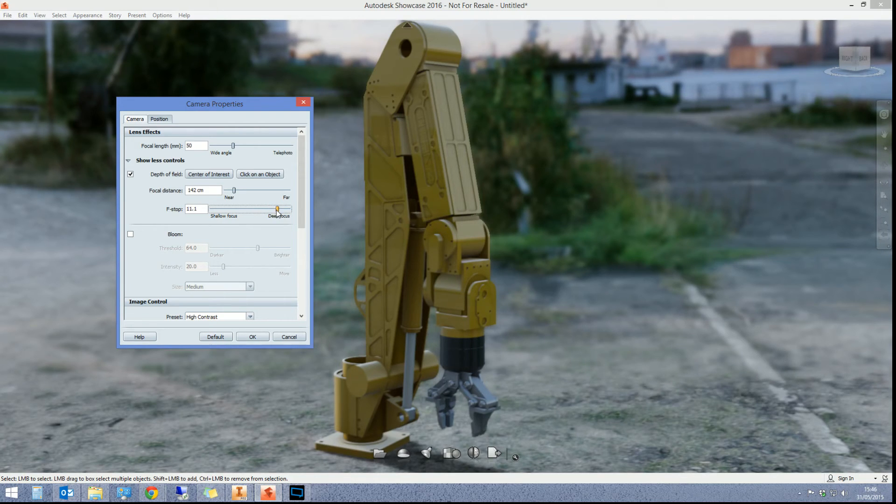
pyautogui.click(252, 337)
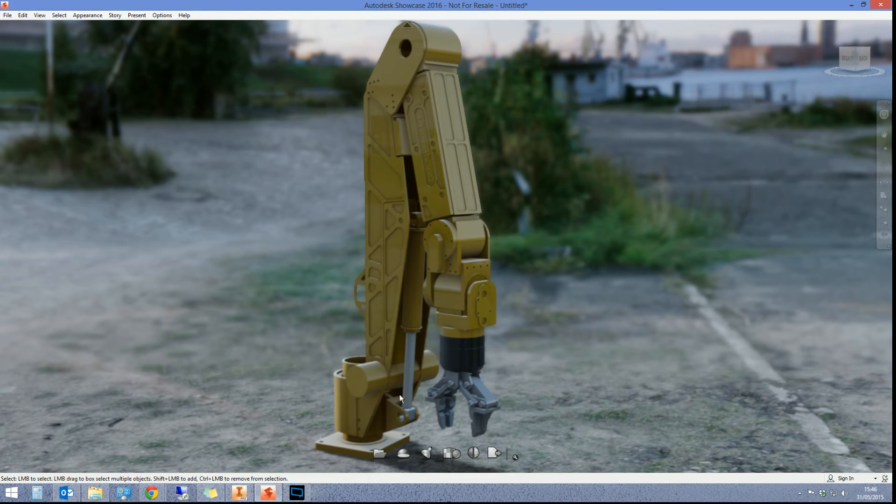
# Step: Frame the robot from a lower viewpoint against the docks skyline and switch the visual style to Ray Tracing
pyautogui.moveTo(513, 340); pyautogui.dragTo(506, 293, button='middle')
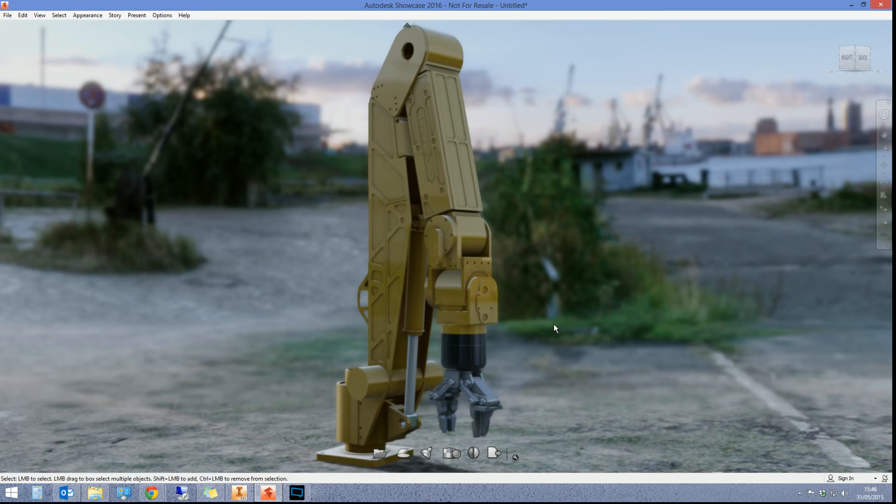
pyautogui.click(449, 454)
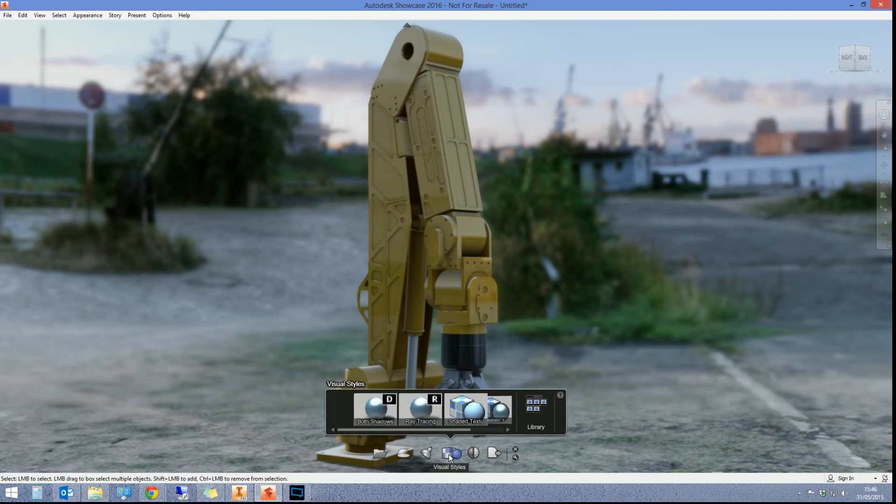
pyautogui.click(423, 410)
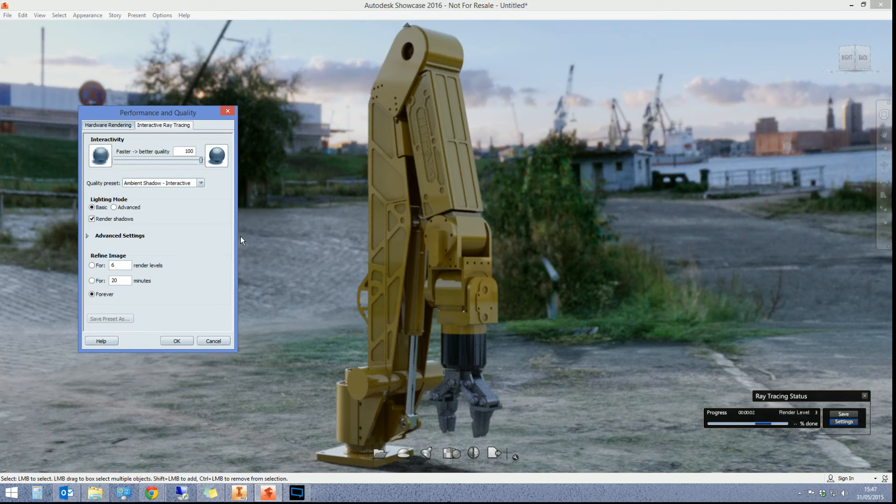
# Step: In the interactive ray tracing settings, set the precision to 1, the desired trace depth to 10 and the lighting mode to Advanced
pyautogui.click(119, 236)
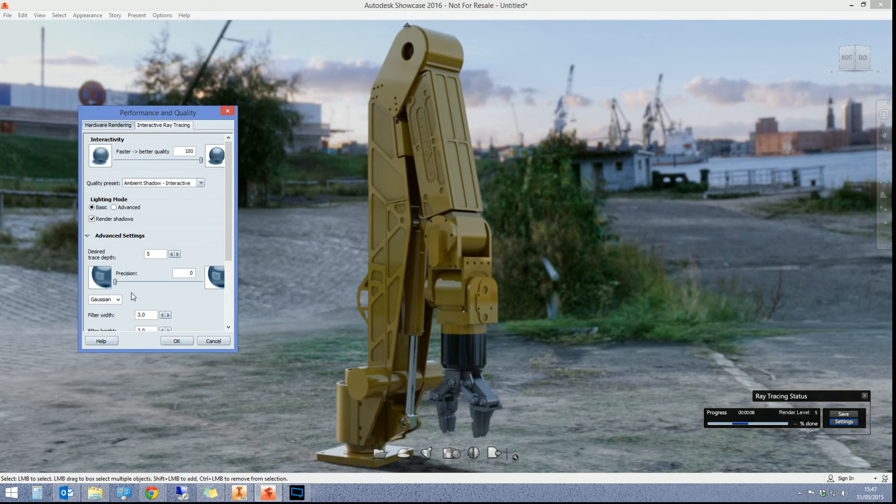
pyautogui.moveTo(115, 282); pyautogui.dragTo(201, 282)
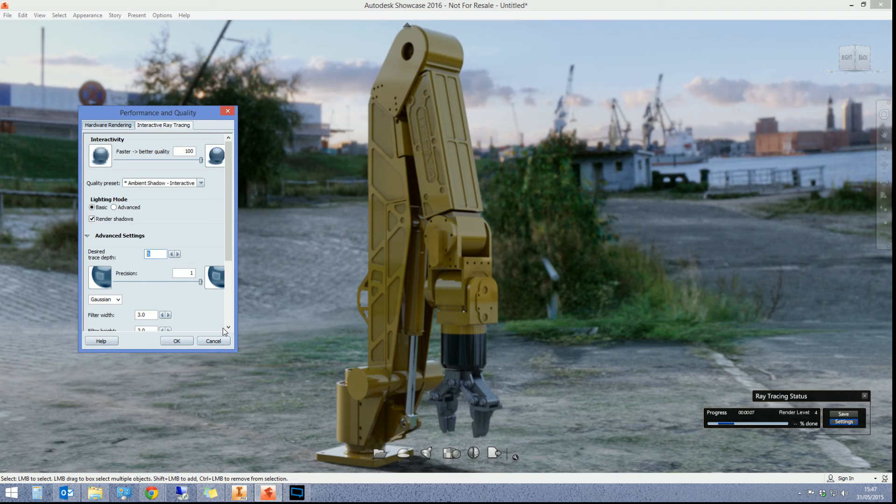
pyautogui.write('10')
pyautogui.click(113, 207)
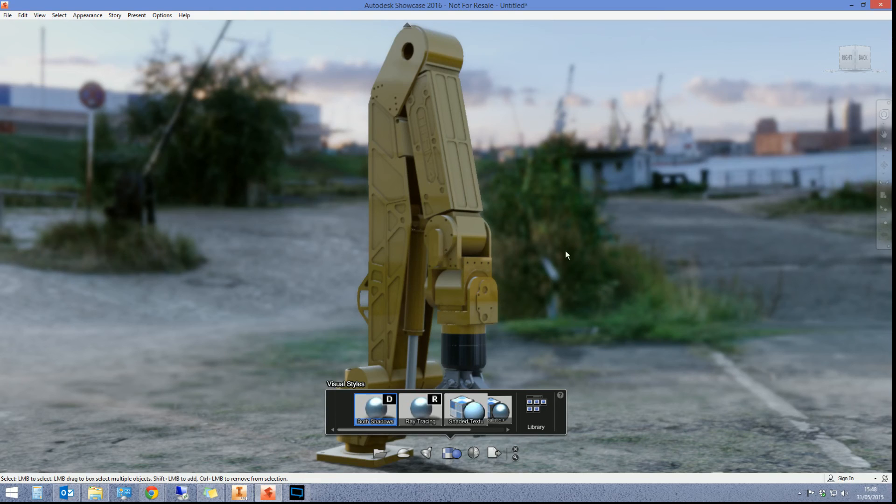
# Step: Switch to File Explorer, view Arm Hardware Rendered.jpg and Arm Advanced RT 8 passes.jpg from the Desktop folder, and close the image viewer
pyautogui.click(96, 493)
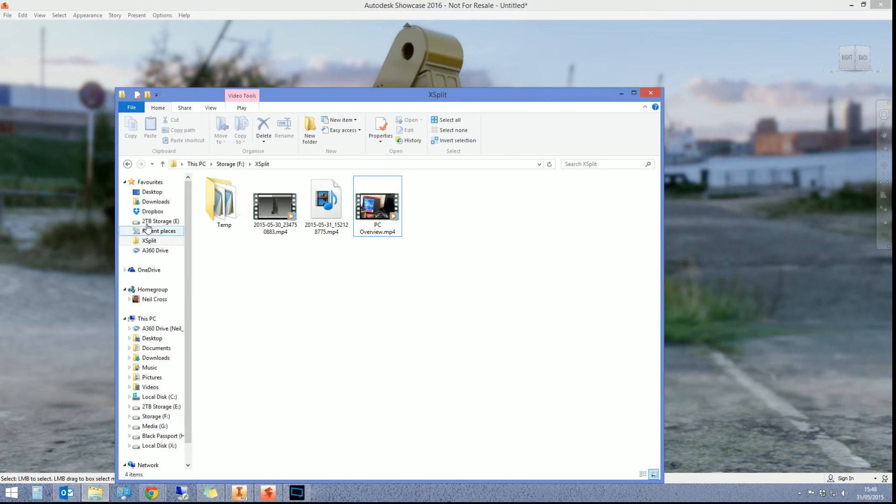
pyautogui.click(152, 192)
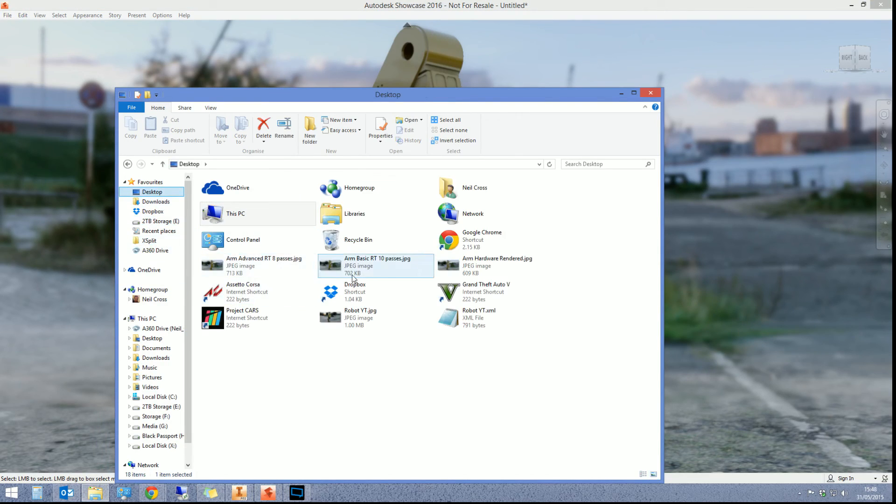
pyautogui.doubleClick(455, 275)
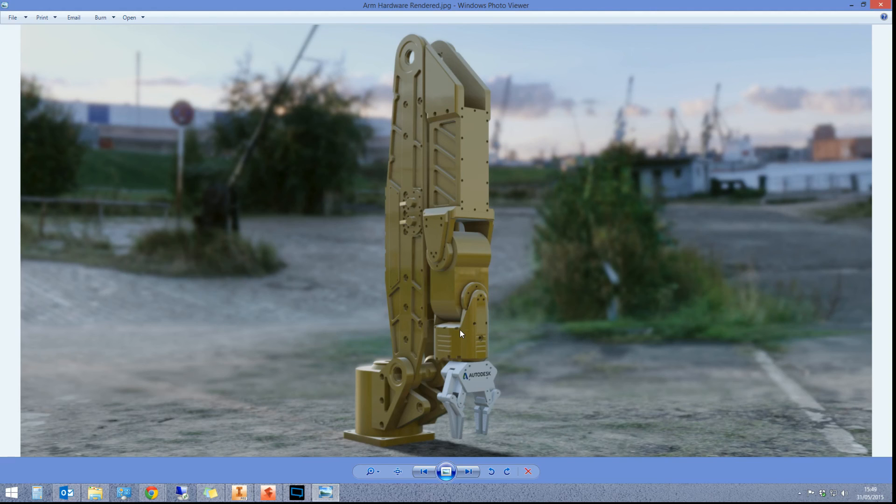
pyautogui.press('Right')
pyautogui.press('Right')
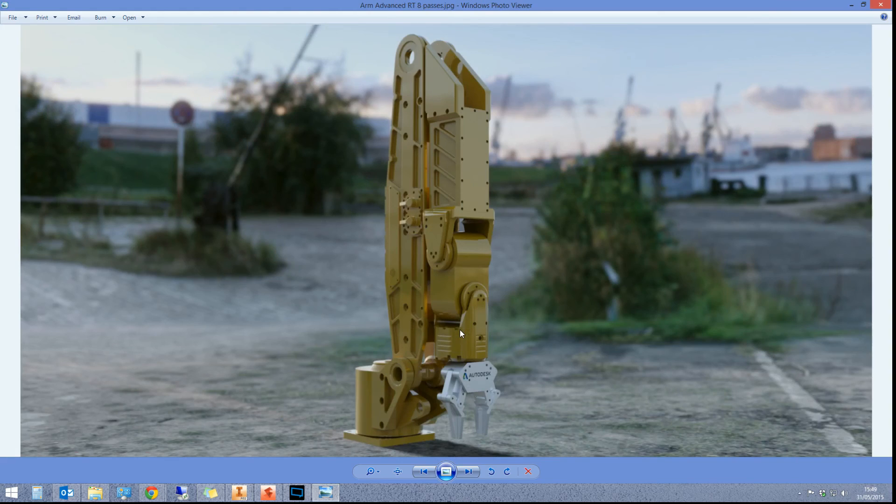
pyautogui.click(884, 5)
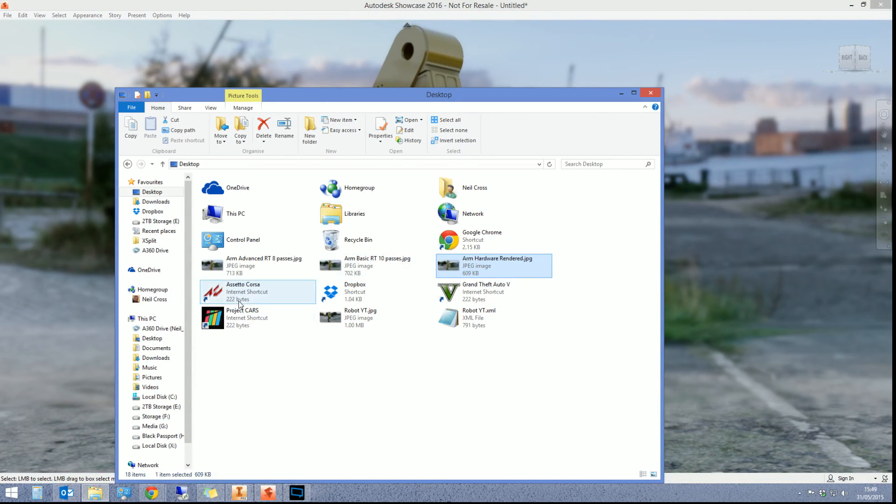
# Step: Delete Robot YT.jpg from the Desktop folder and open Arm Hardware Rendered.jpg in the image viewer
pyautogui.click(363, 327)
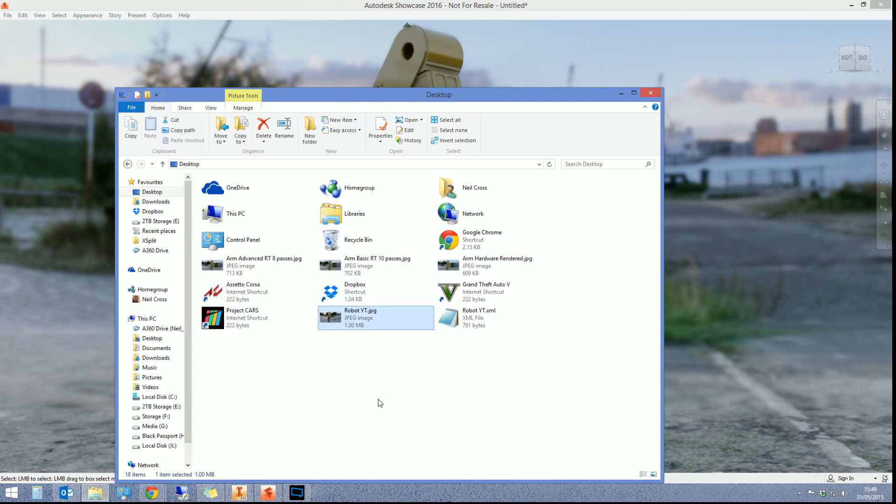
pyautogui.doubleClick(480, 273)
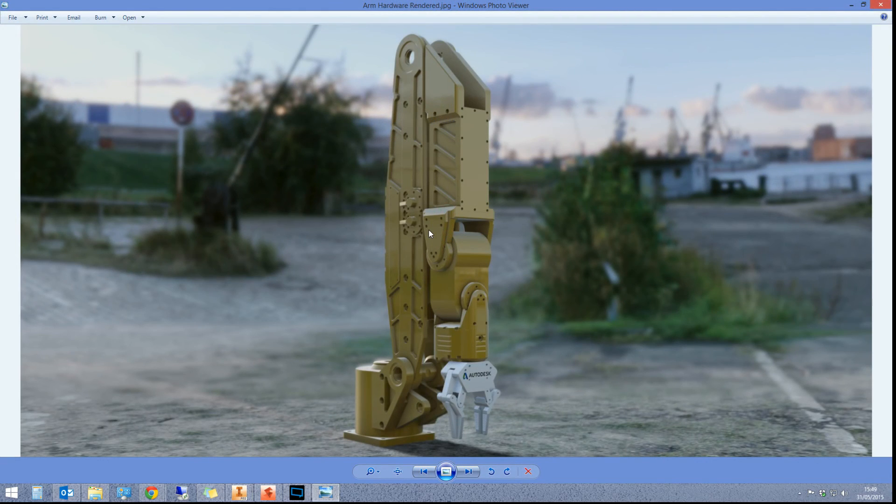
# Step: Compare the shading and reflections on the robot arm between Arm Hardware Rendered.jpg and Arm Advanced RT 8 passes.jpg
pyautogui.press('Right')
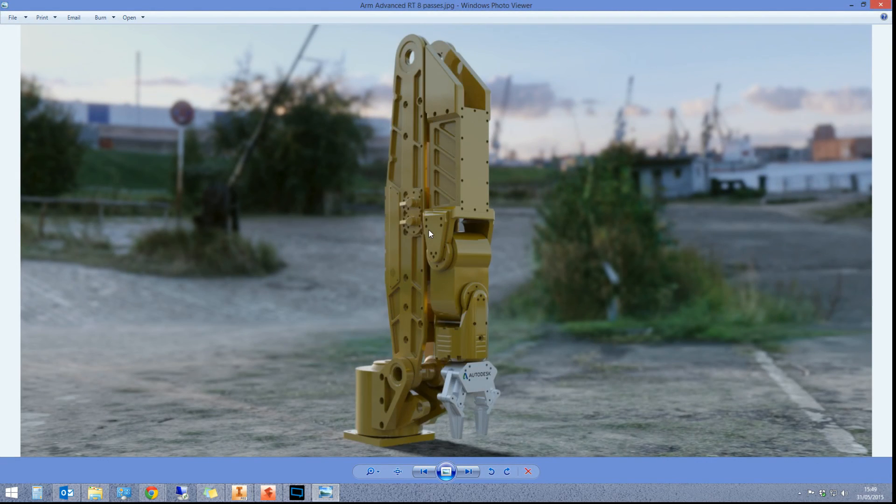
pyautogui.press('Left')
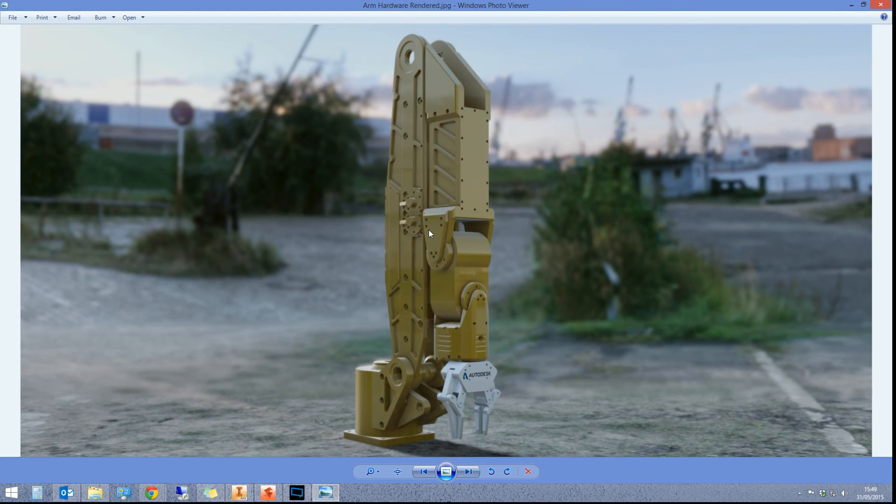
pyautogui.press('Right')
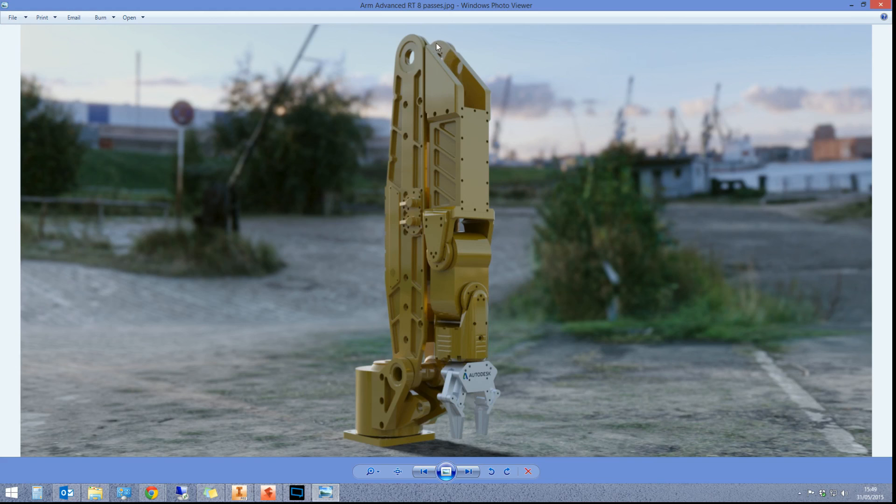
pyautogui.press('Right')
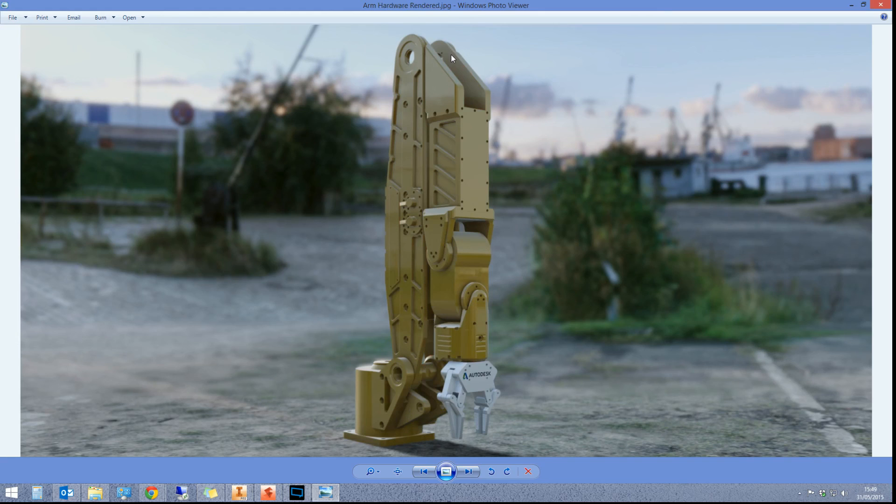
pyautogui.press('Left')
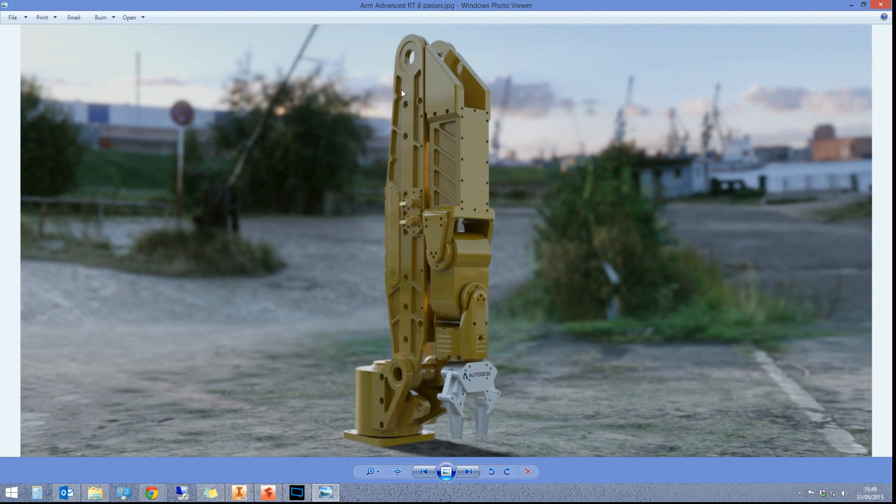
pyautogui.press('Right')
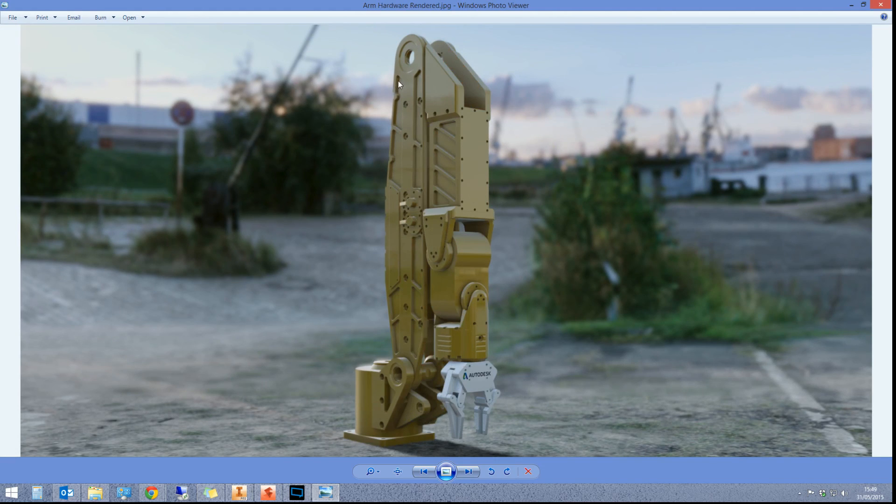
pyautogui.press('Left')
pyautogui.press('Right')
pyautogui.press('Left')
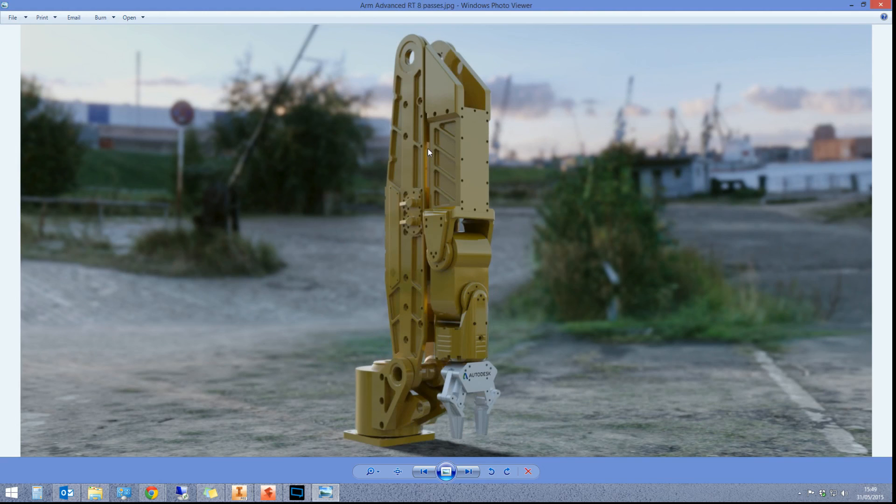
pyautogui.press('Right')
pyautogui.press('Left')
pyautogui.press('Right')
pyautogui.press('Left')
pyautogui.press('Right')
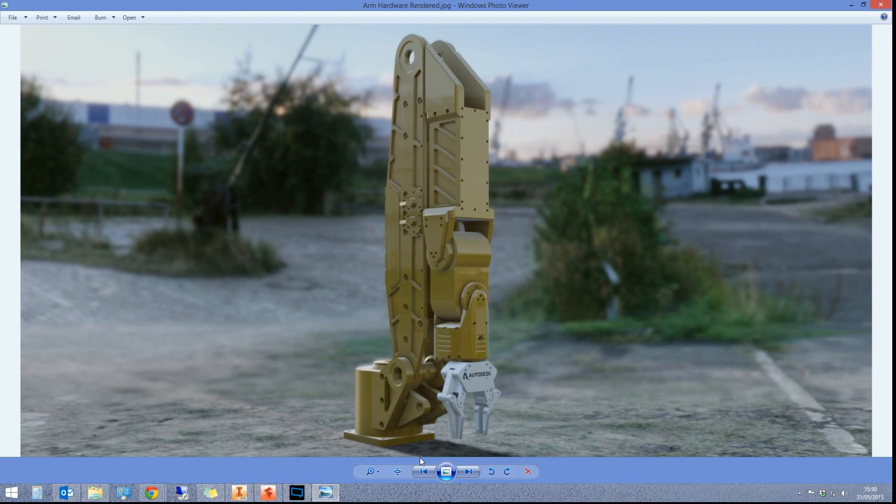
# Step: Compare Arm Advanced RT 8 passes.jpg with Arm Basic RT 10 passes.jpg and Arm Hardware Rendered.jpg, and close the image viewer
pyautogui.click(423, 472)
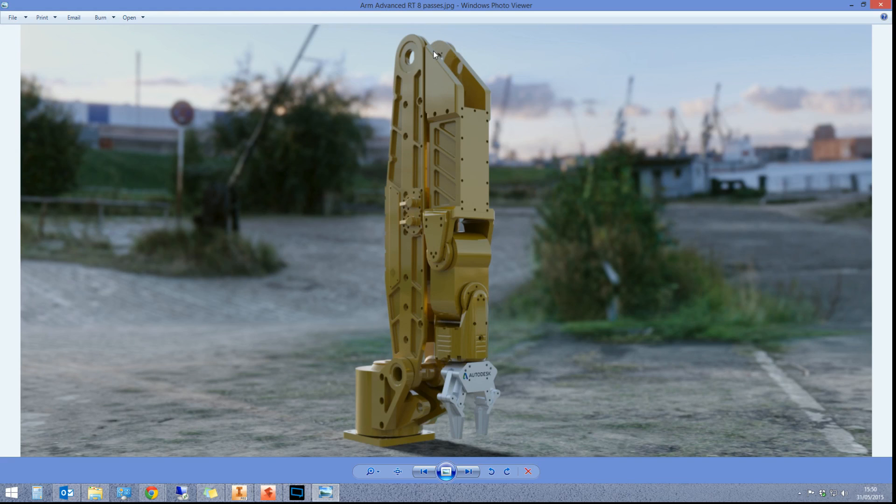
pyautogui.press('Right')
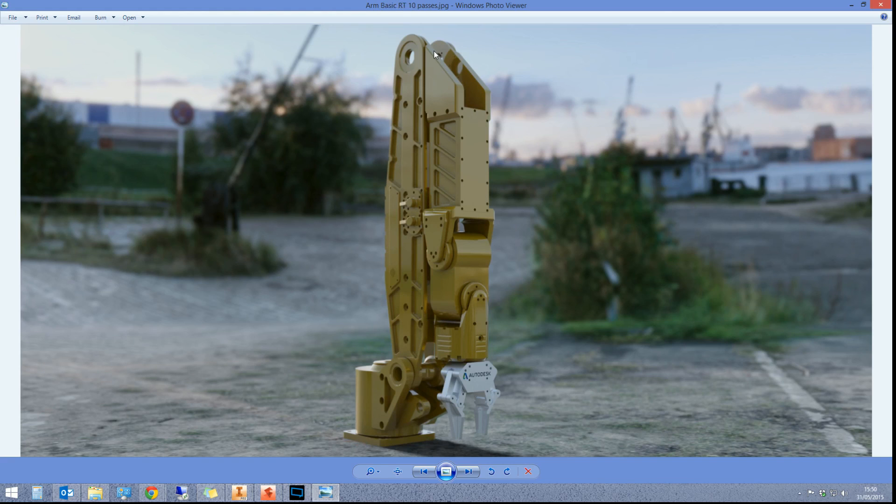
pyautogui.press('Left')
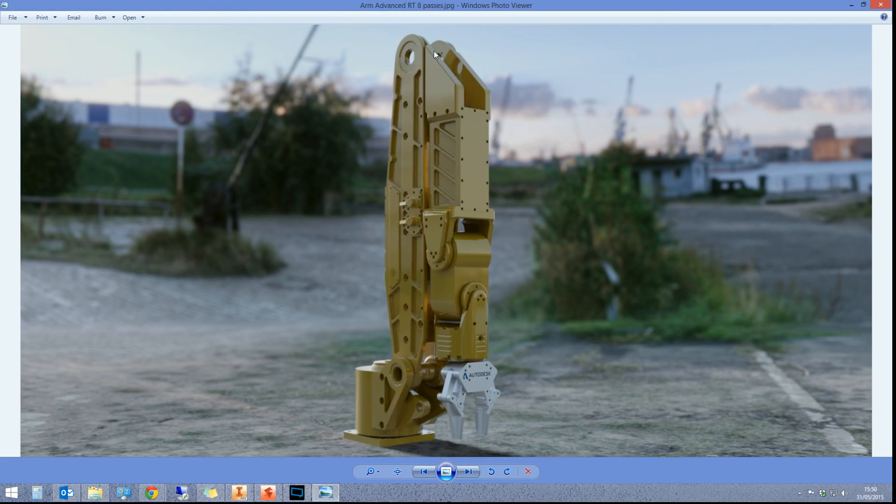
pyautogui.press('Left')
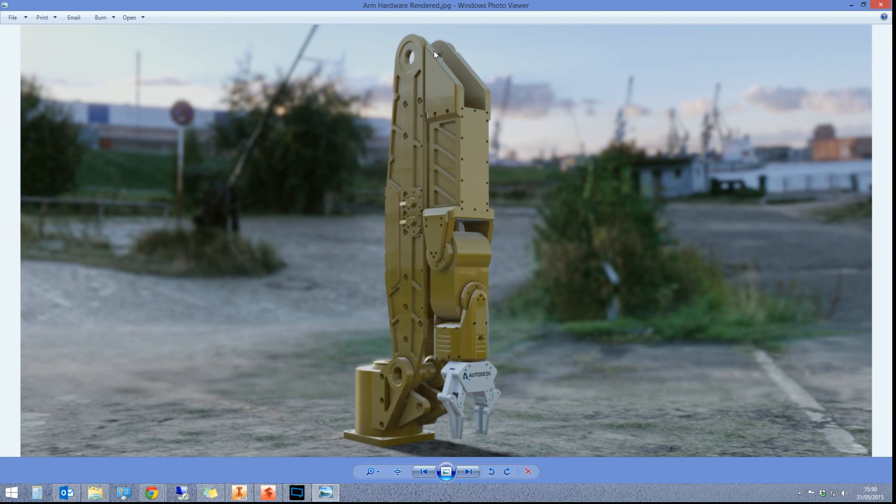
pyautogui.click(881, 5)
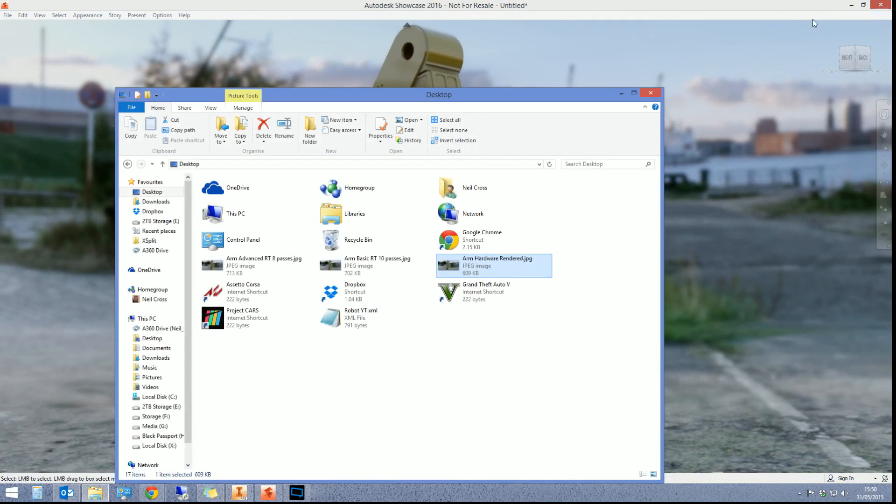
# Step: Switch back to Autodesk Showcase and hide the visual styles selection to show the whole robot
pyautogui.click(530, 4)
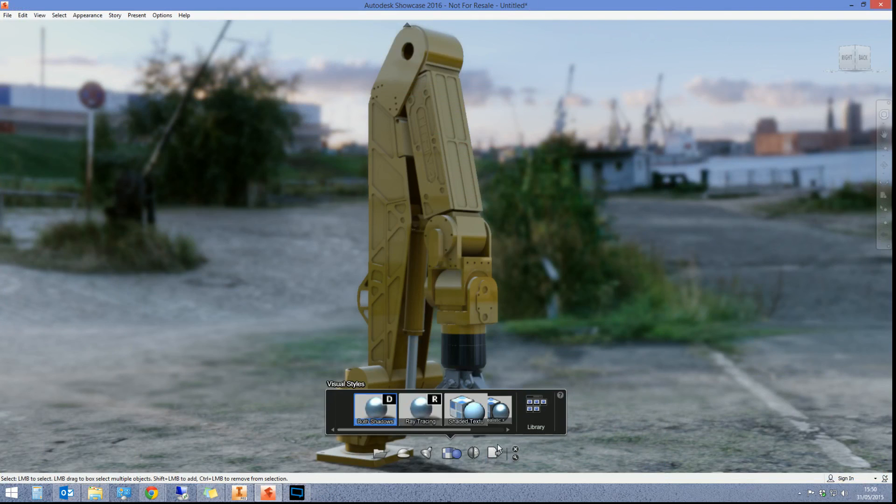
pyautogui.click(448, 453)
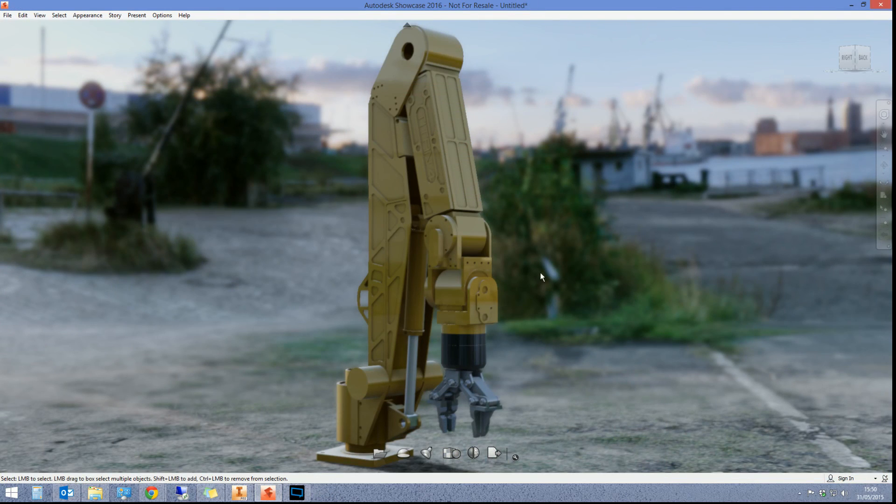